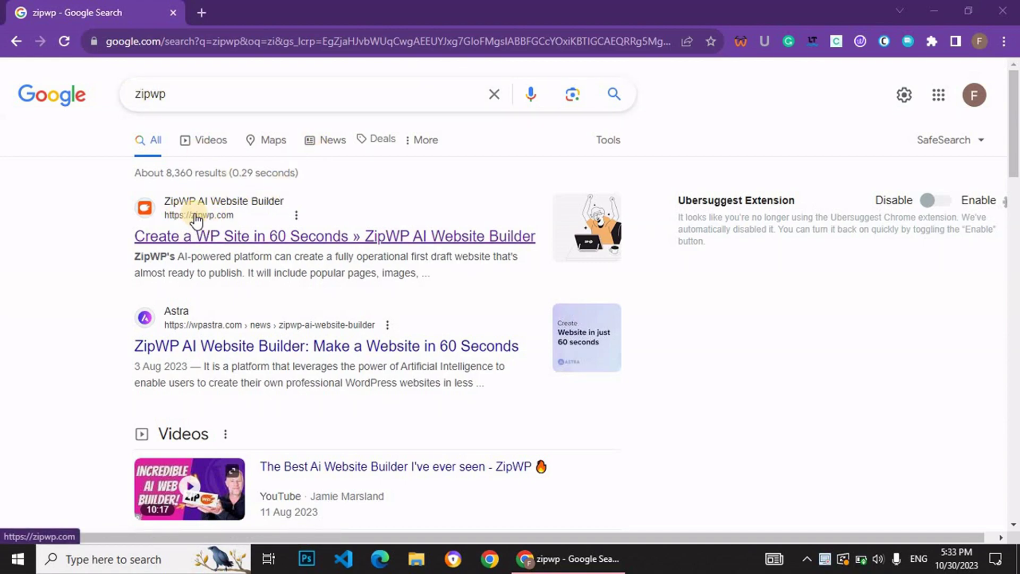
- Open the 'Create a WP Site in 60 Seconds » ZipWP AI Website Builder' Google result
left_click(259, 239)
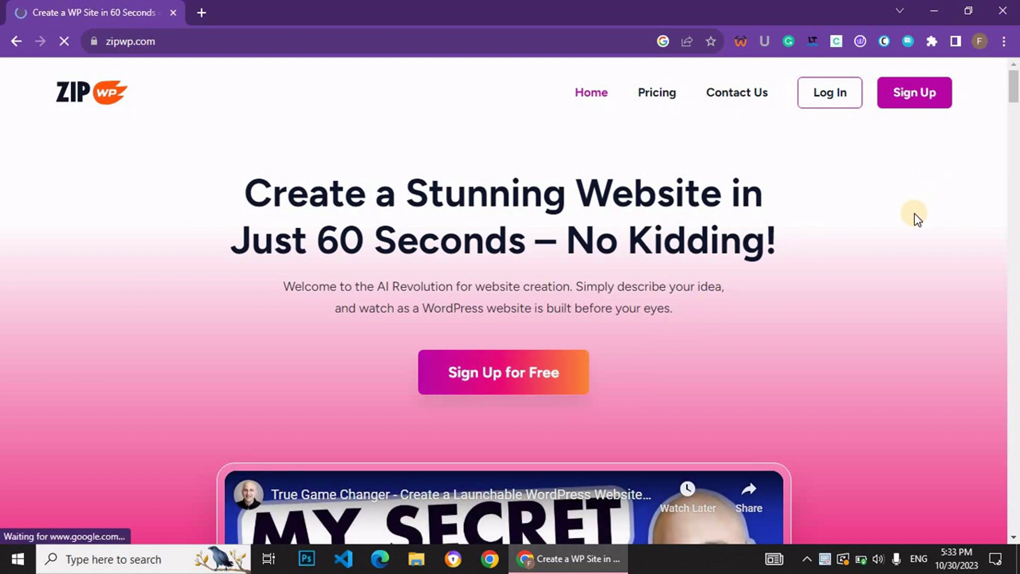
- Log in to ZipWP with a Google account
left_click(830, 92)
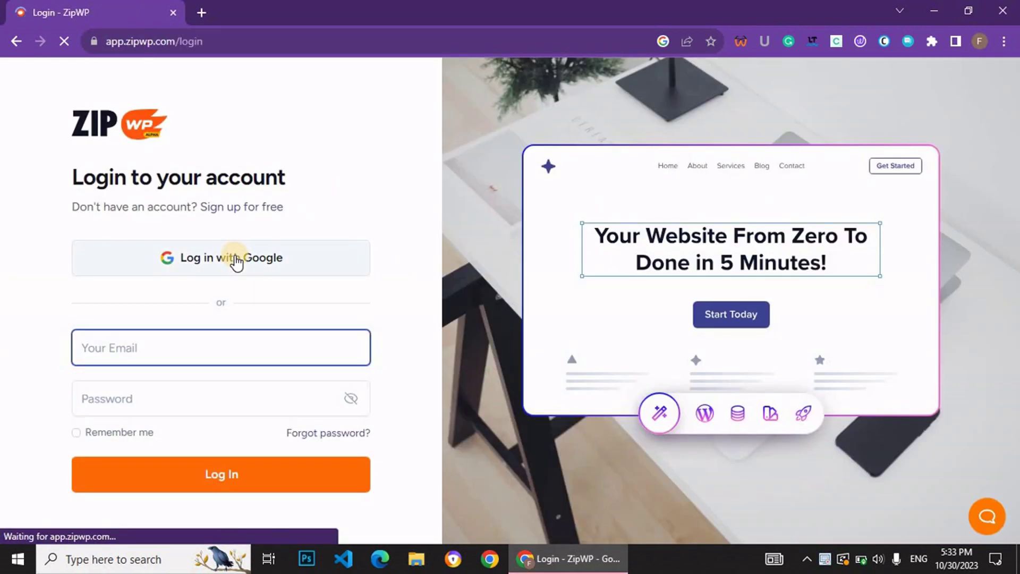
left_click(237, 258)
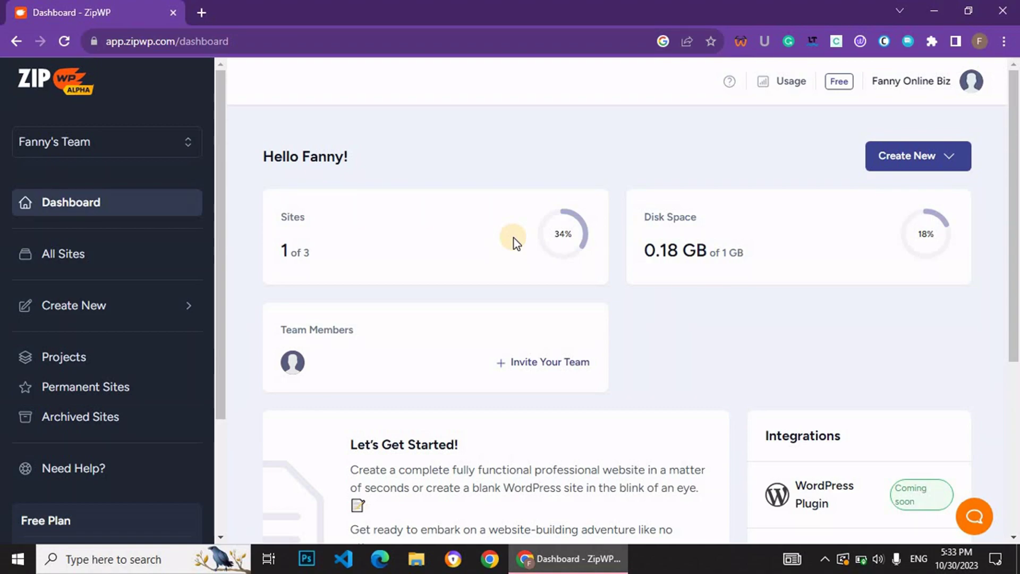
scroll(123, 369, "down", 2)
scroll(123, 370, "down", 2)
scroll(124, 412, "down", 2)
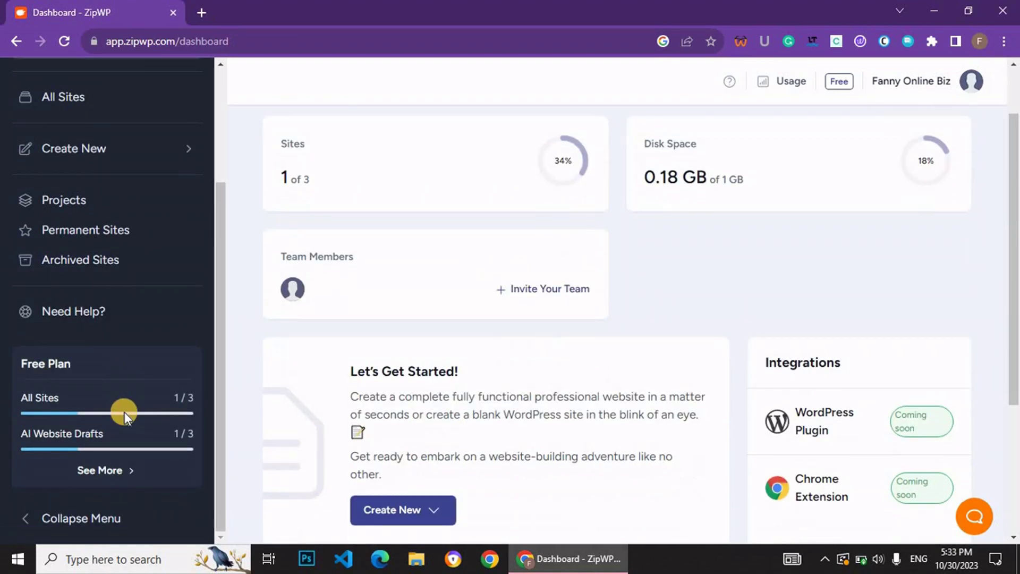
scroll(226, 403, "up", 2)
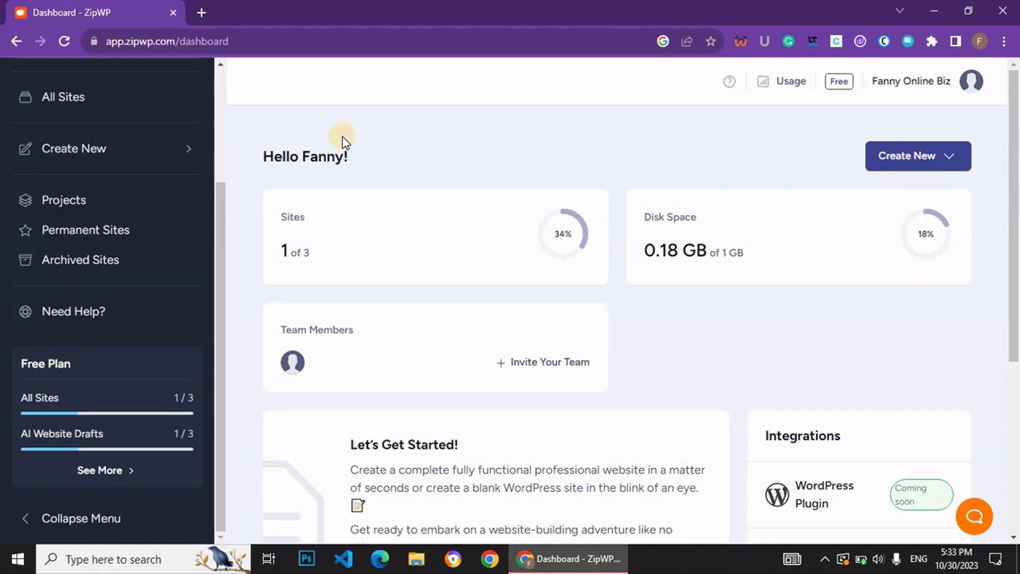
- Start a new Complete Website and mark it as a Medical business
left_click(952, 158)
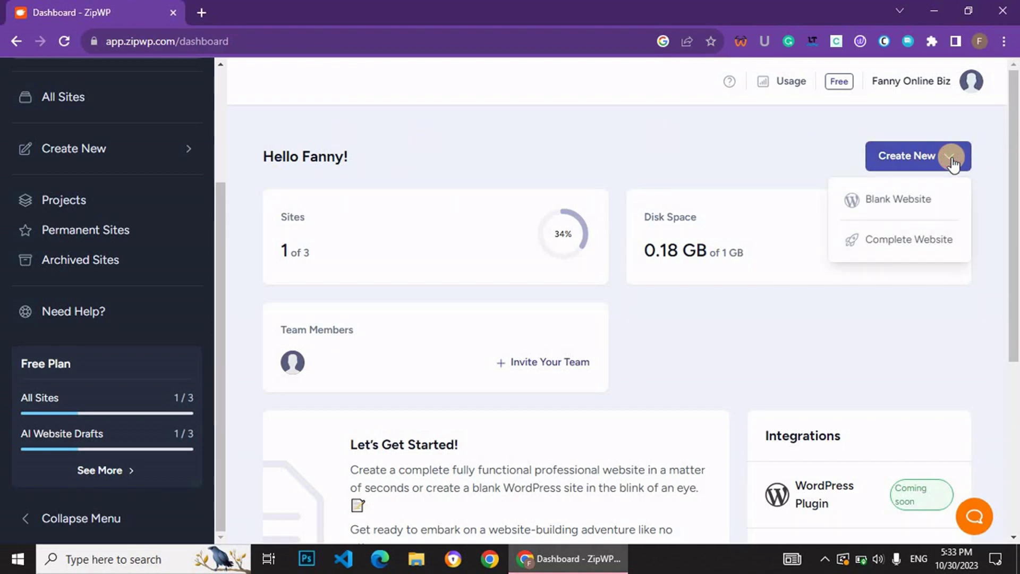
left_click(929, 243)
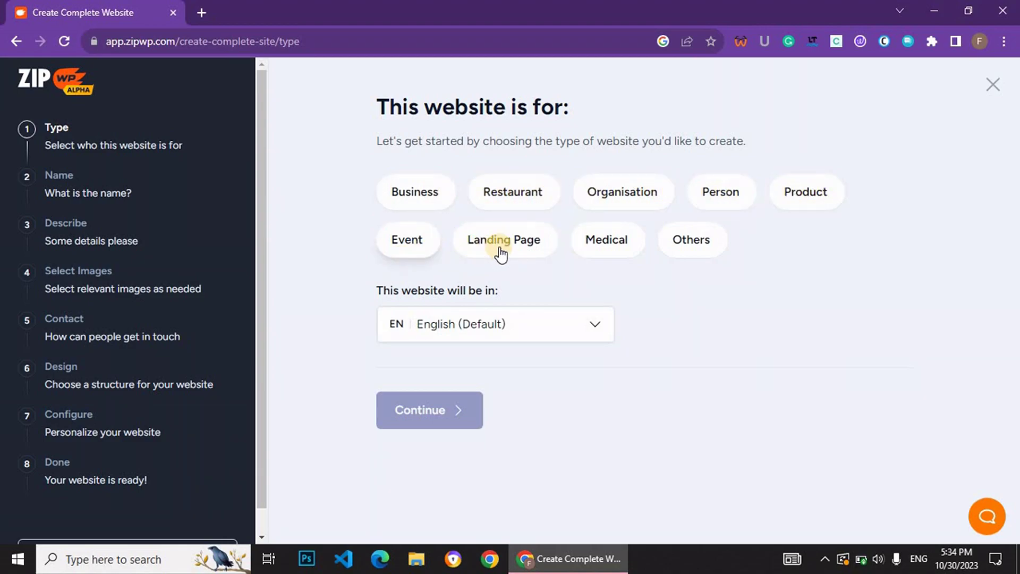
left_click(612, 242)
- Name the site 'Fannys Hospital' and confirm to reach the description step
left_click(437, 406)
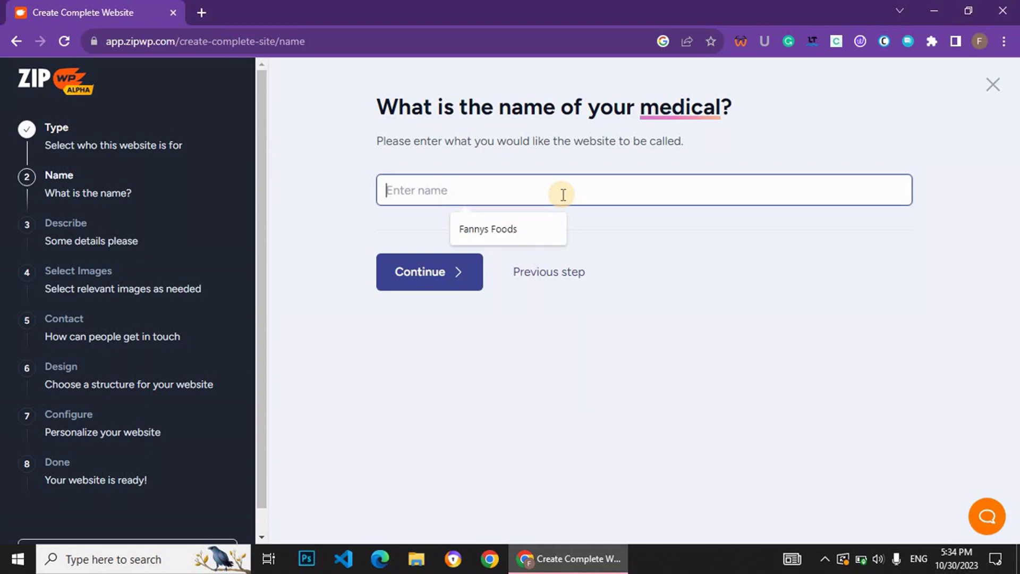
left_click(654, 271)
left_click(531, 190)
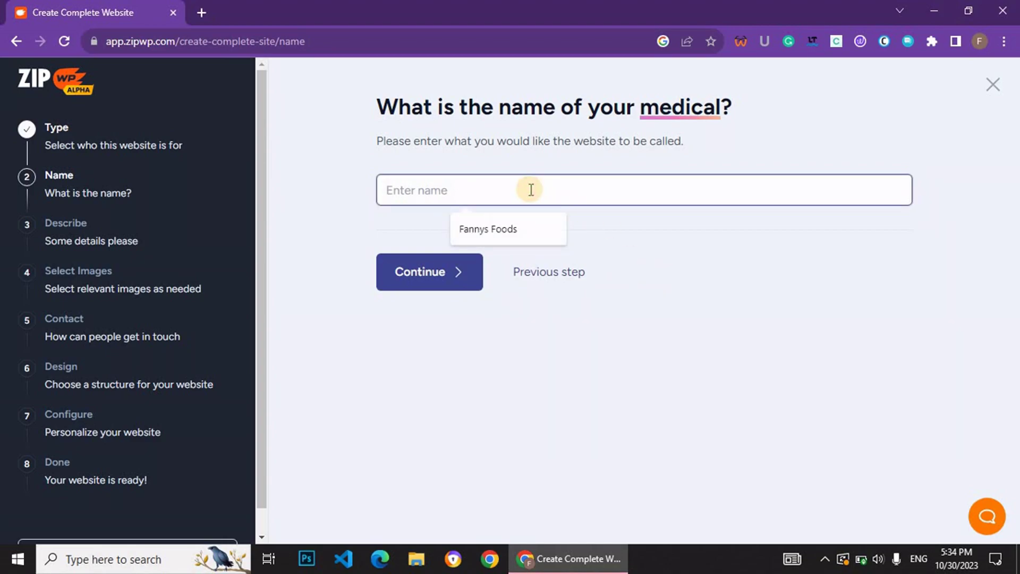
type("FannysHospi")
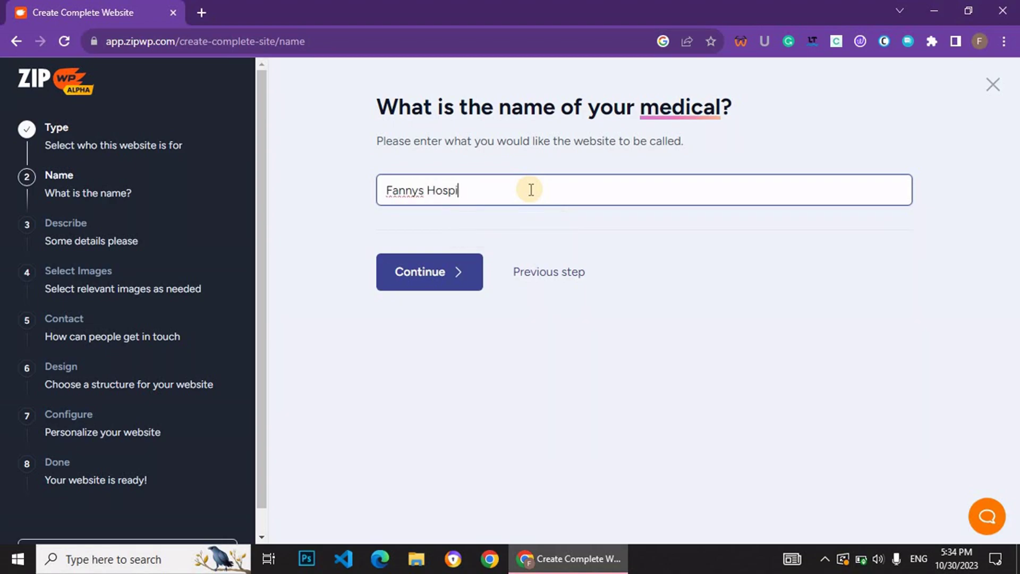
type("tal")
key("Return")
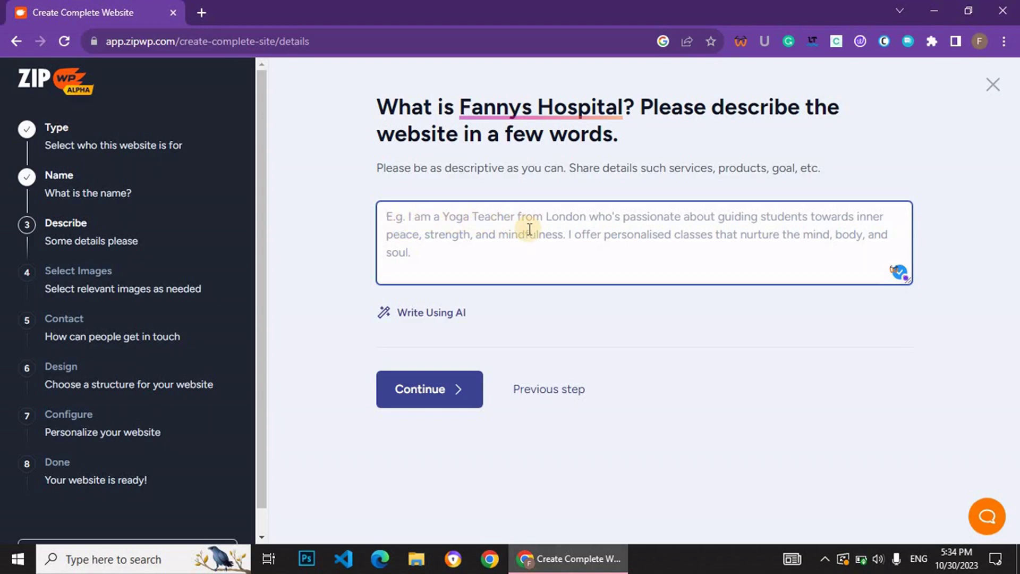
- Write the description with AI and select 21 'specialized services' images
left_click(443, 313)
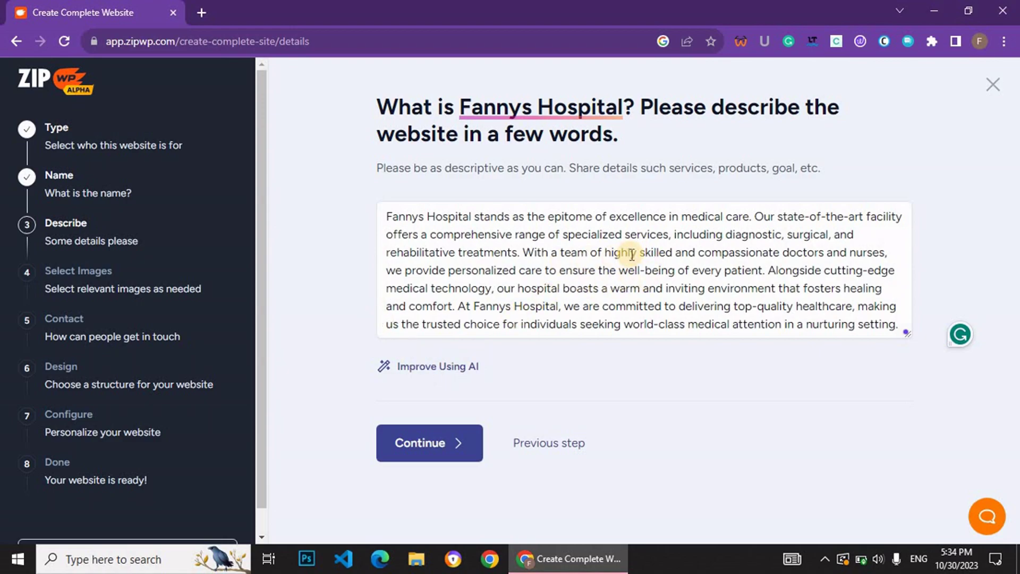
left_click(434, 446)
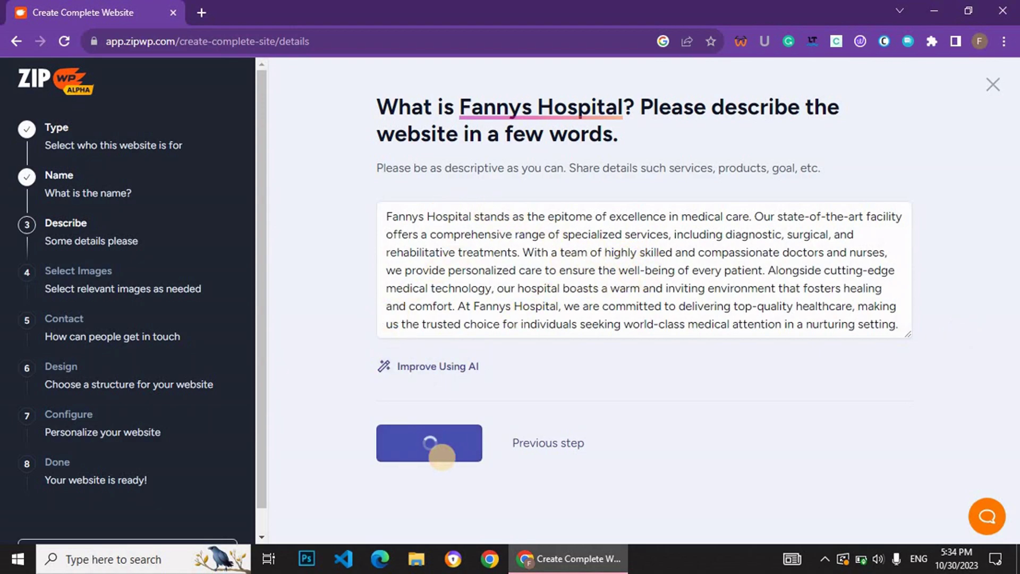
scroll(779, 235, "down", 1)
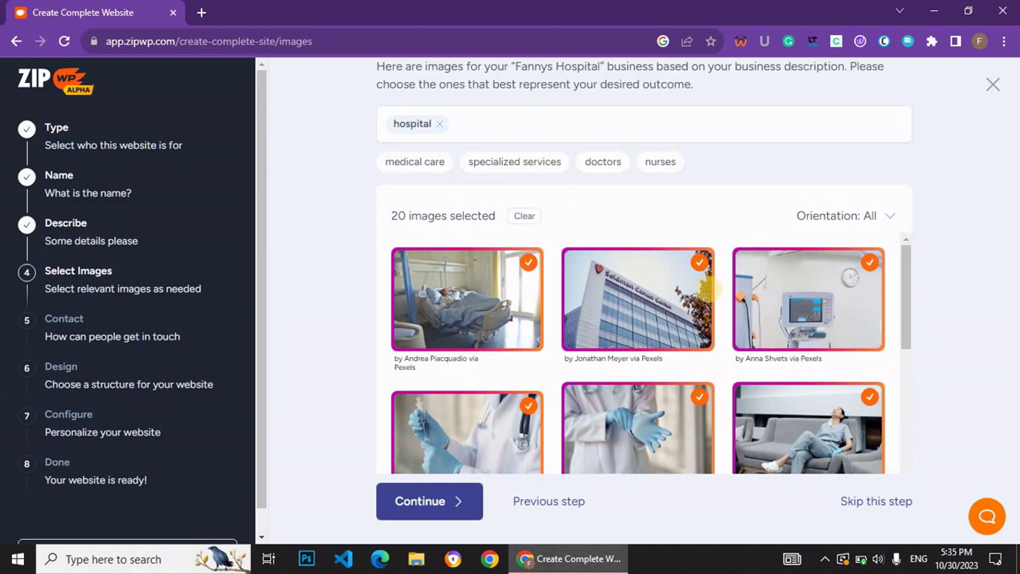
left_click(515, 162)
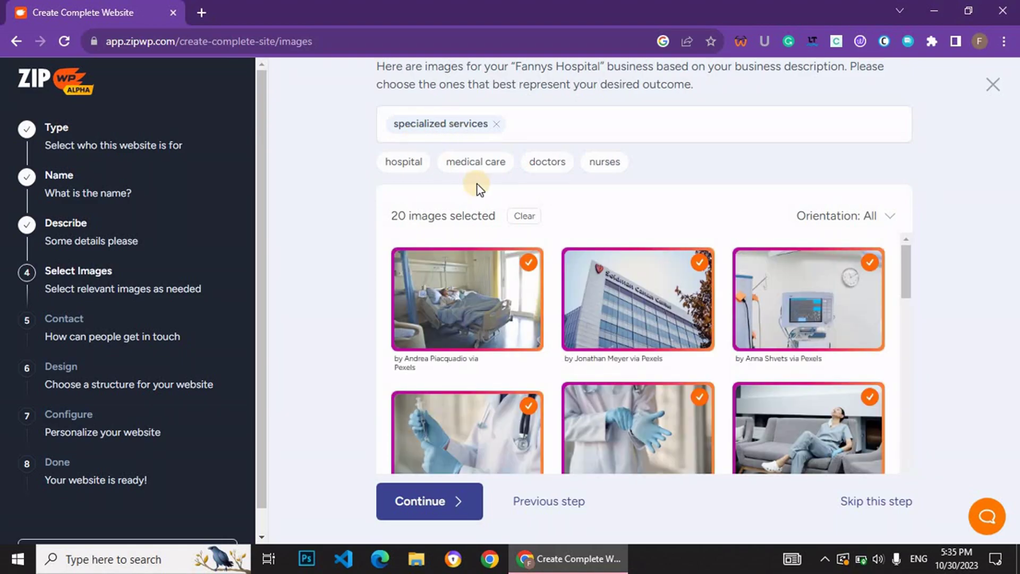
scroll(659, 306, "down", 5)
scroll(664, 303, "down", 5)
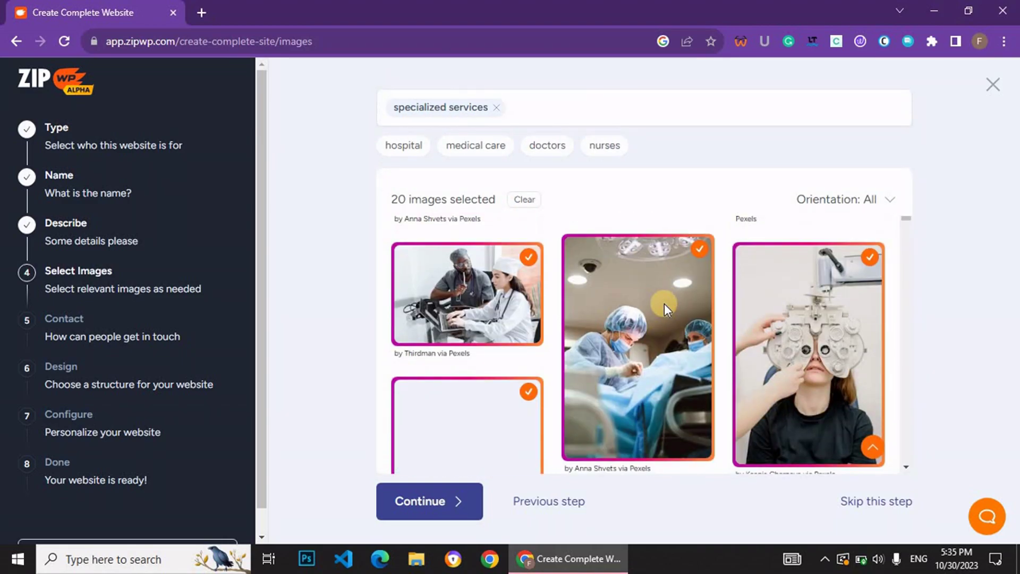
scroll(664, 304, "down", 5)
scroll(664, 300, "down", 3)
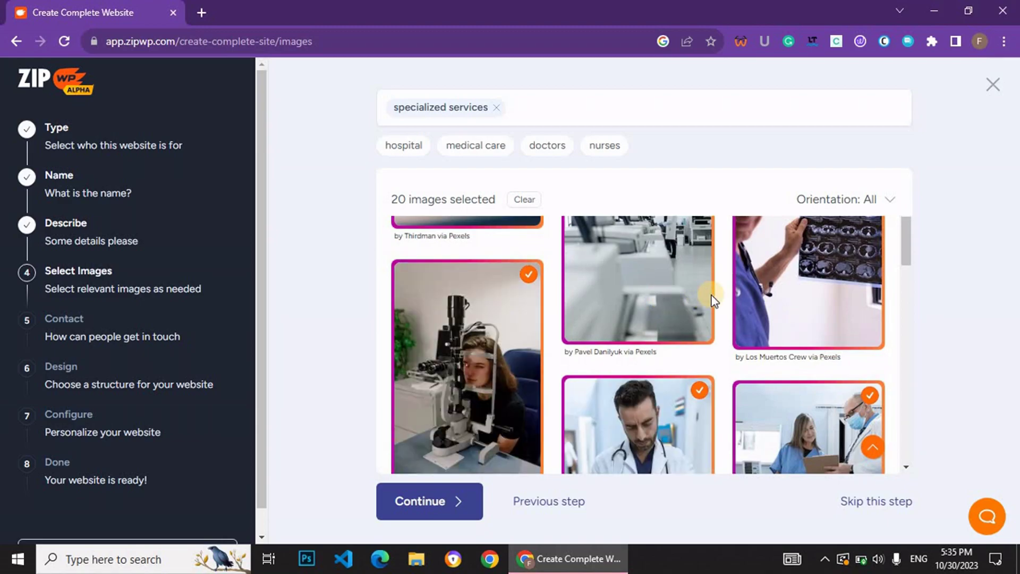
scroll(719, 296, "down", 5)
scroll(721, 297, "down", 5)
scroll(720, 297, "down", 3)
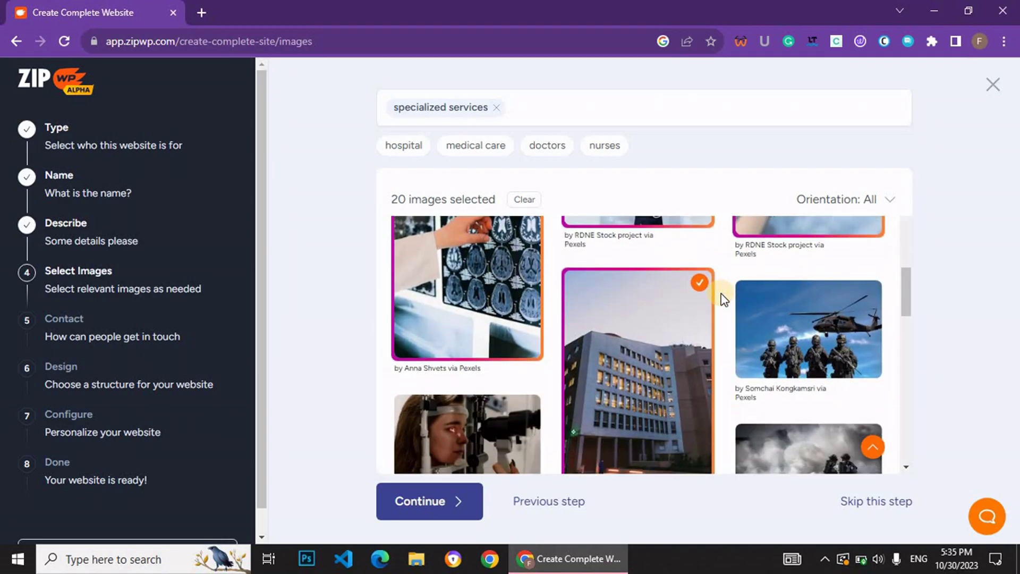
left_click(702, 297)
scroll(641, 295, "down", 5)
scroll(755, 249, "down", 5)
left_click(726, 313)
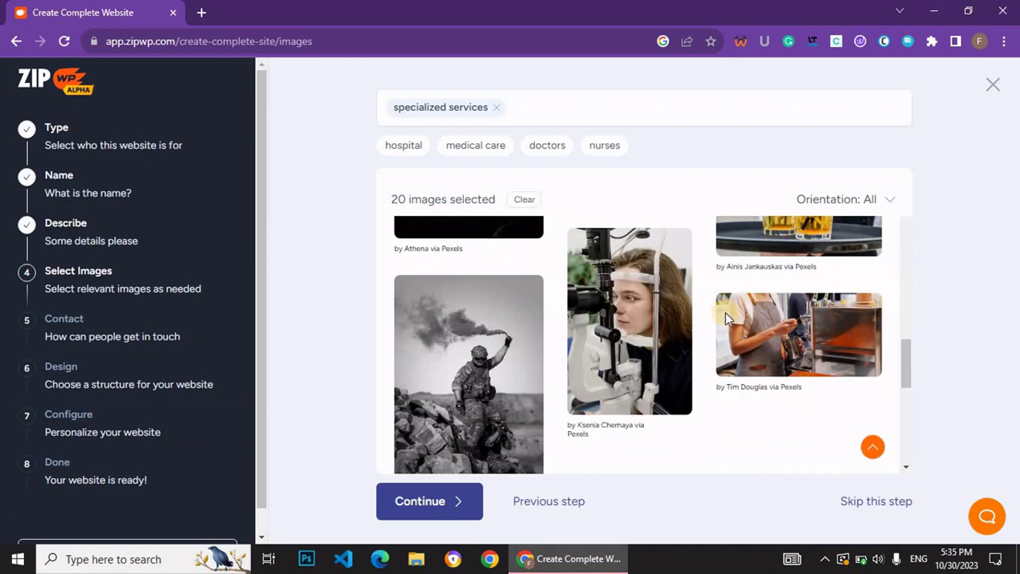
left_click(662, 328)
scroll(601, 330, "down", 5)
scroll(574, 331, "down", 5)
scroll(563, 337, "down", 3)
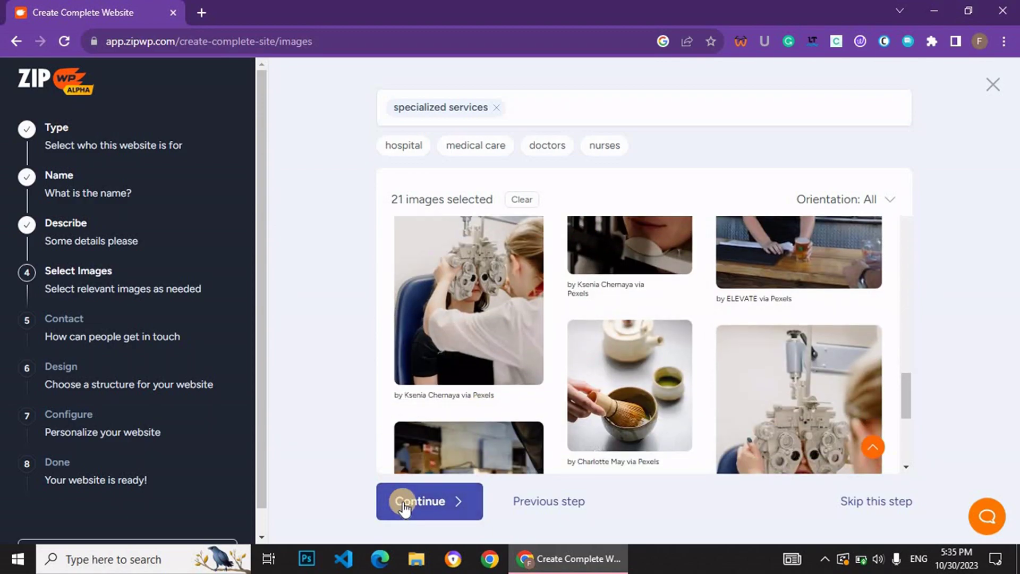
- Skip contact details, pick the building-hero hospital design, and bring up the final review
left_click(405, 508)
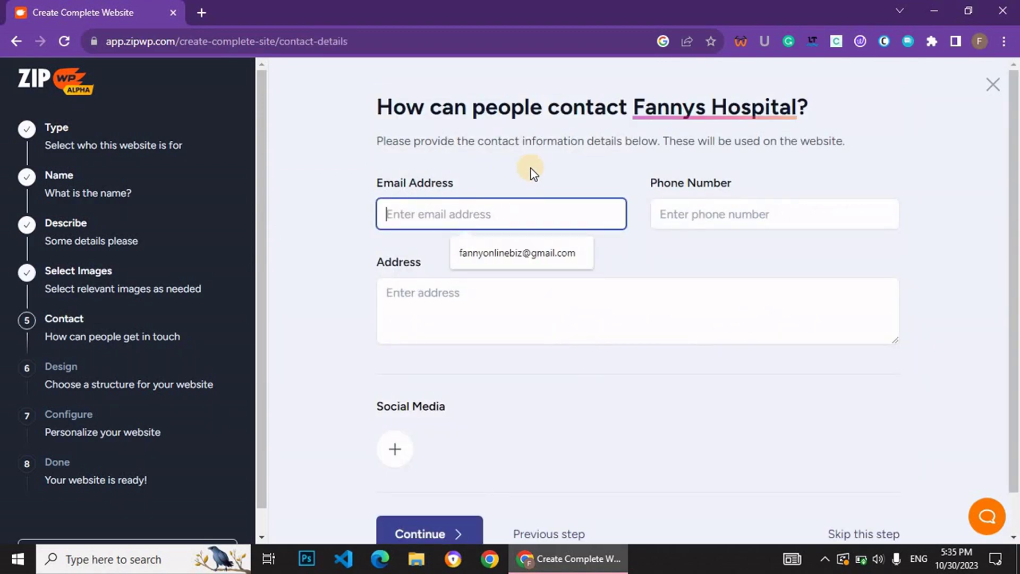
left_click(313, 211)
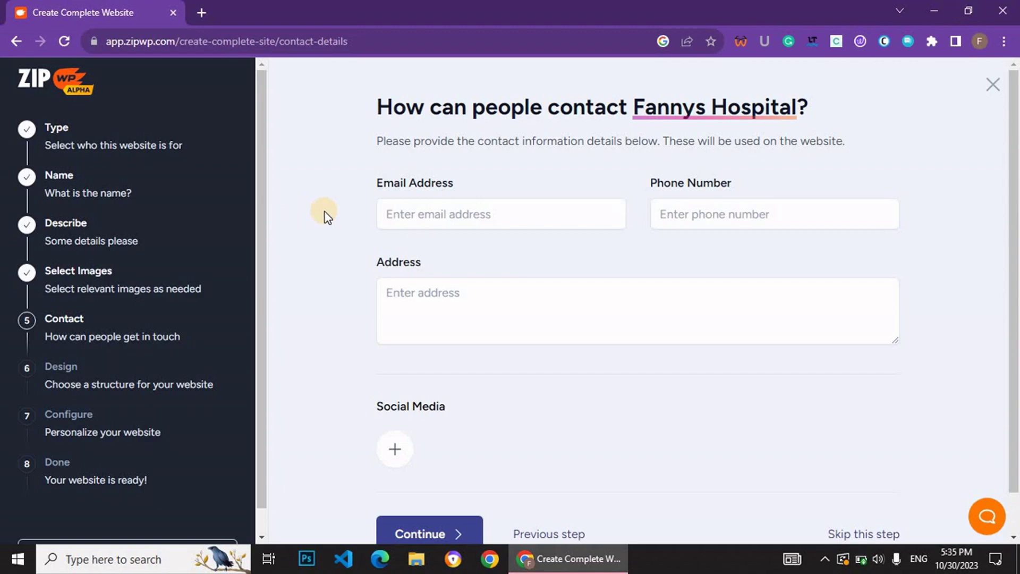
scroll(800, 402, "down", 2)
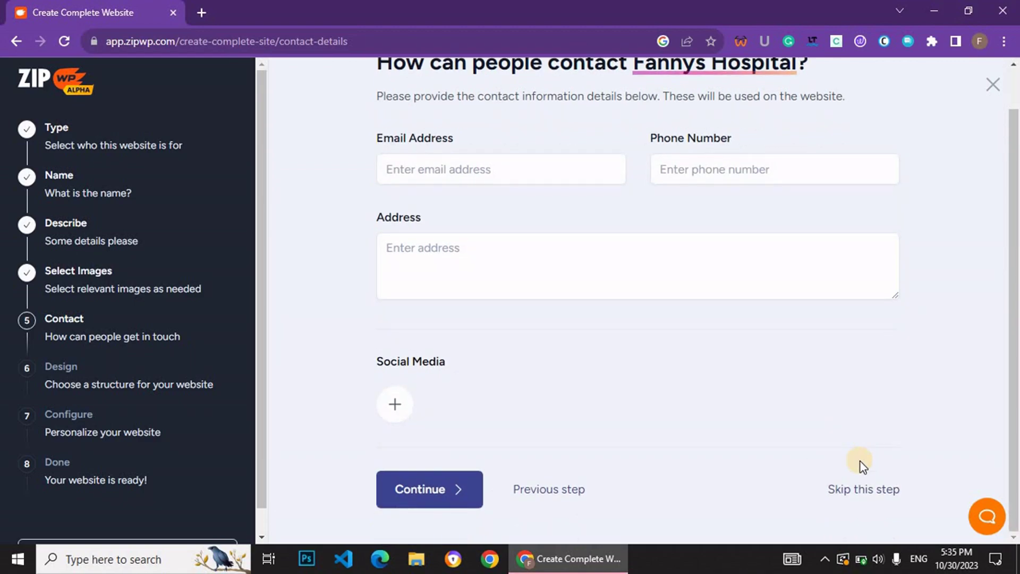
left_click(877, 493)
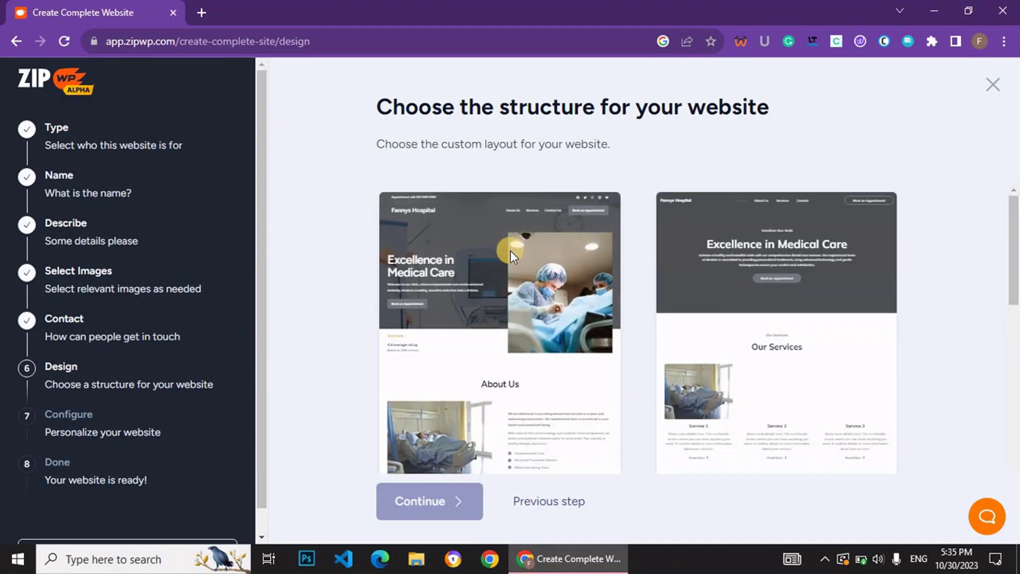
scroll(507, 252, "down", 3)
scroll(507, 251, "down", 2)
scroll(507, 253, "down", 3)
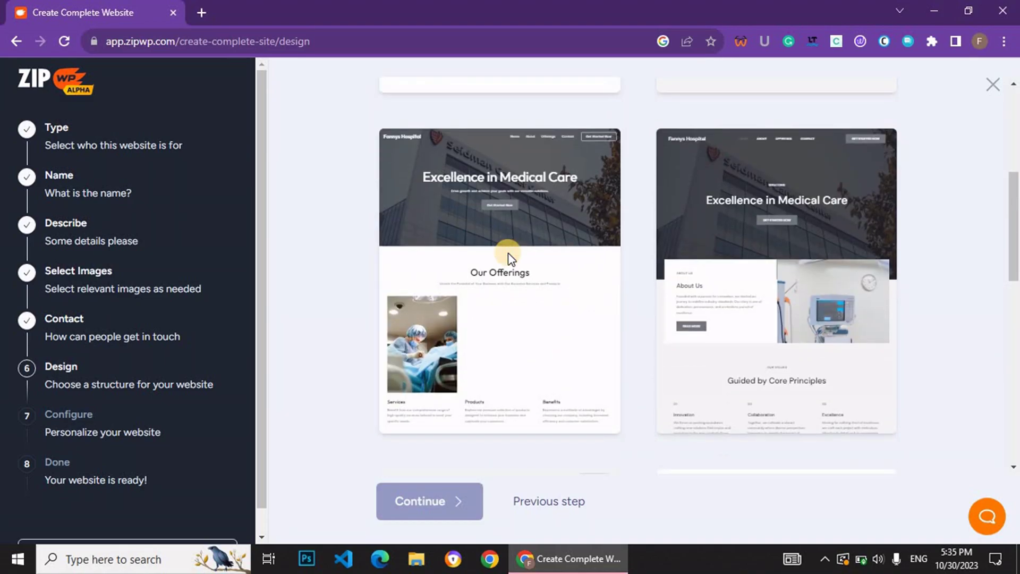
scroll(508, 253, "down", 3)
scroll(508, 253, "down", 2)
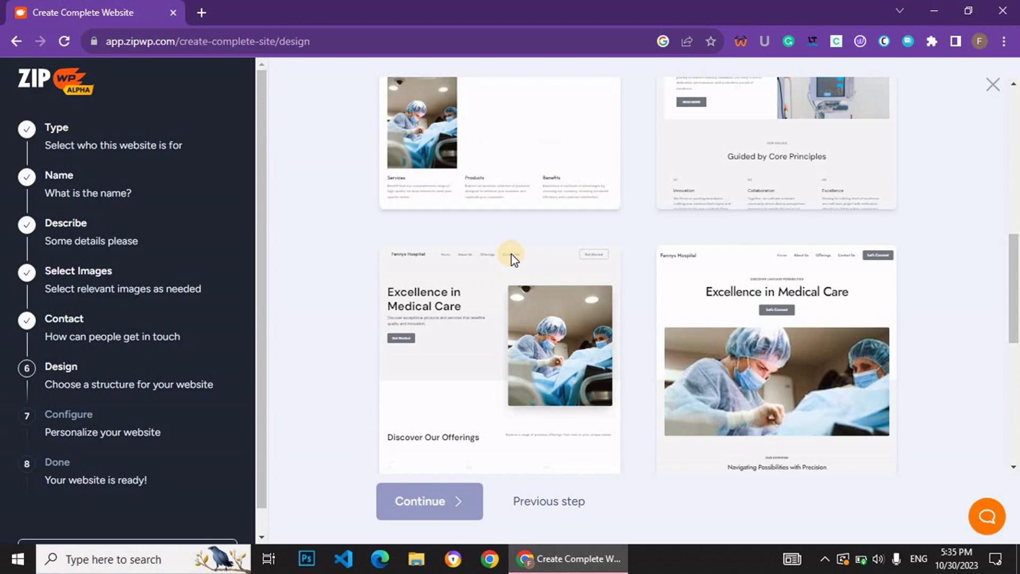
scroll(511, 254, "down", 3)
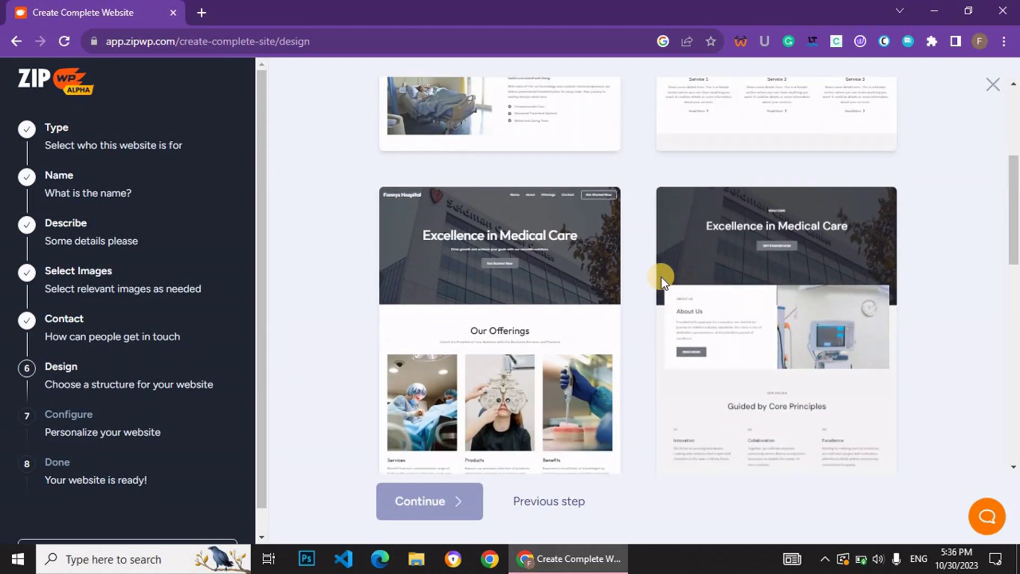
scroll(661, 276, "down", 3)
scroll(661, 282, "down", 3)
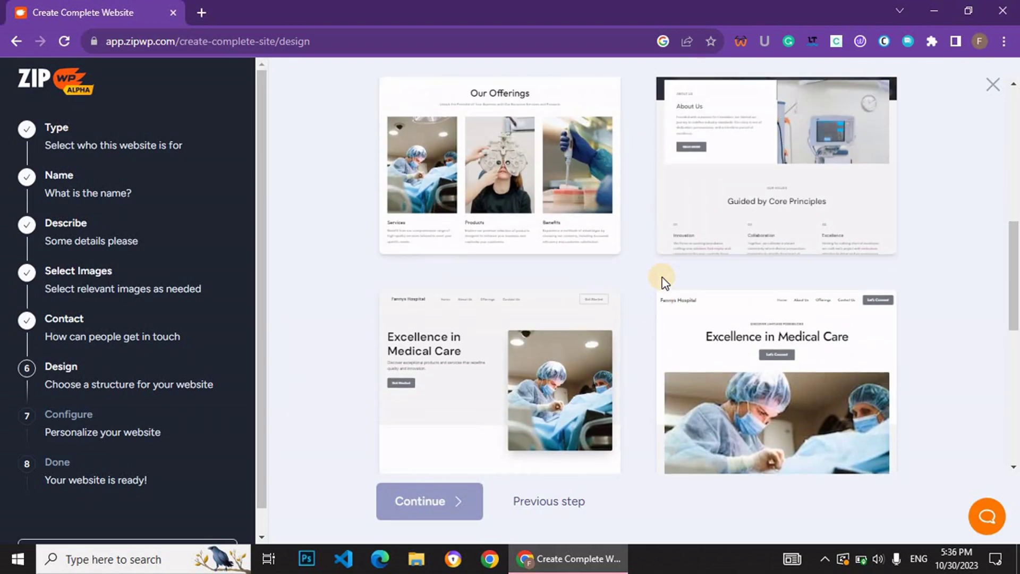
scroll(661, 283, "down", 3)
left_click(759, 246)
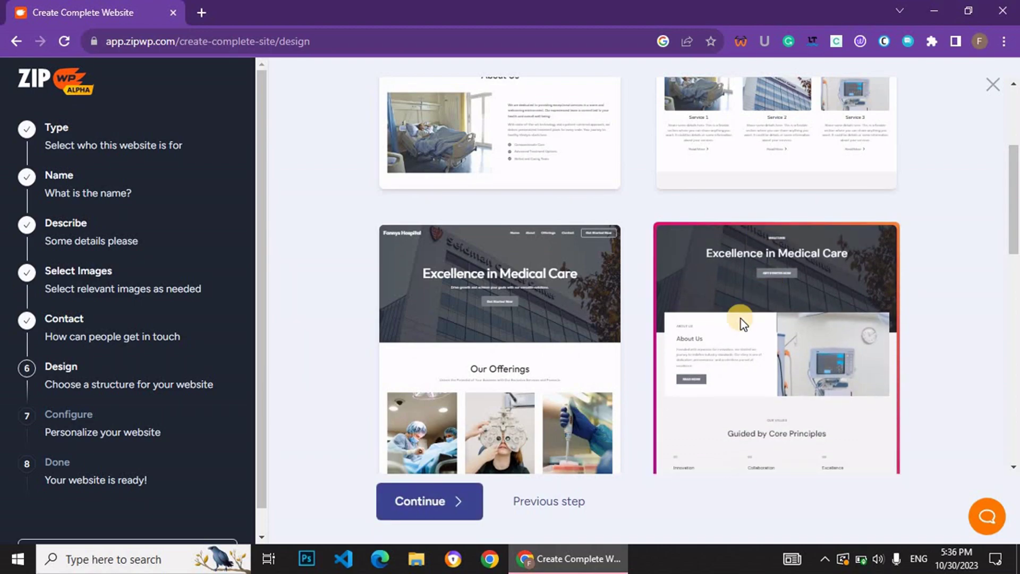
left_click(443, 500)
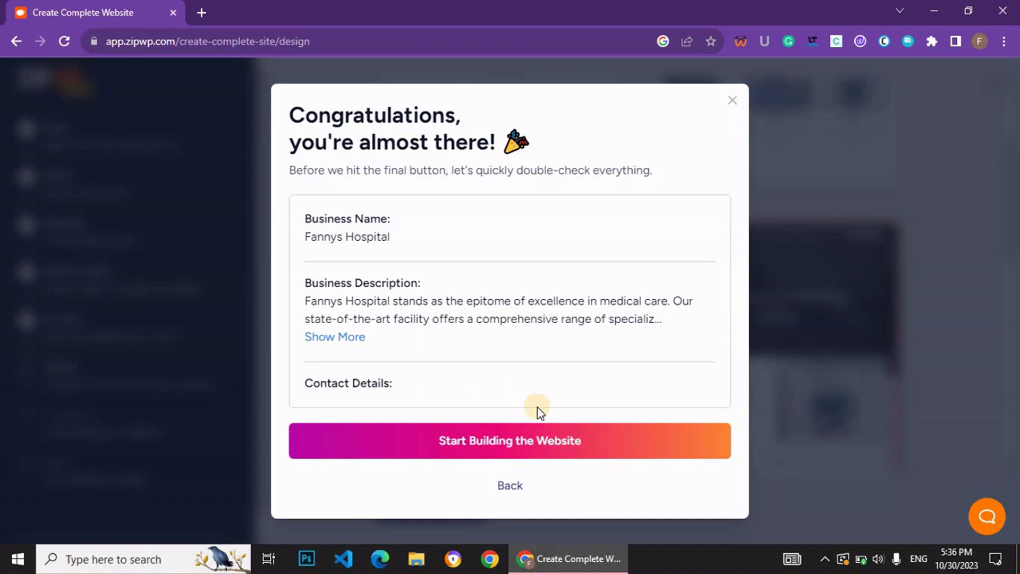
- Build the website and open its temporary site link in a new tab
left_click(526, 443)
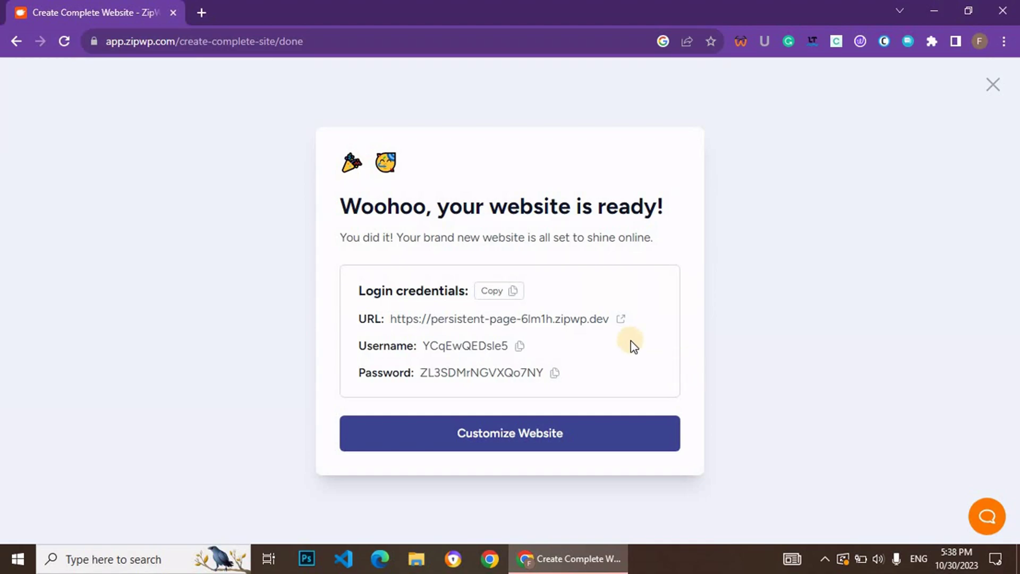
right_click(559, 320)
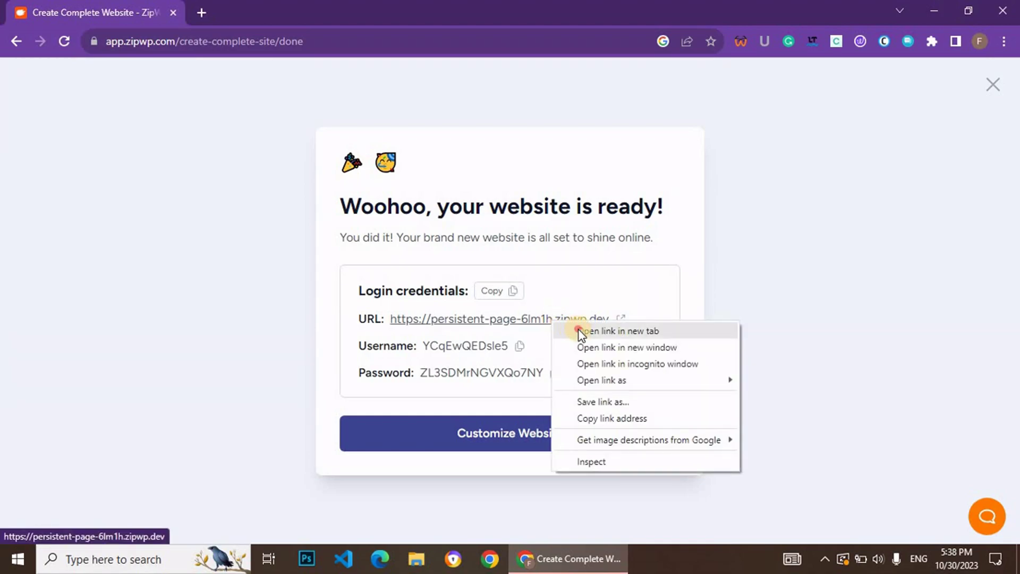
left_click(581, 332)
left_click(249, 12)
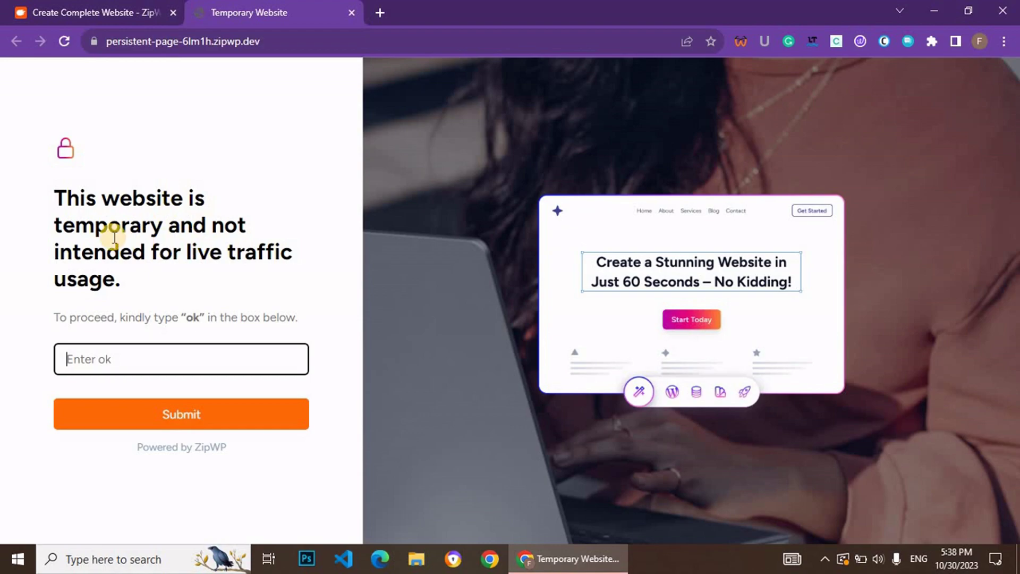
- Enter 'ok' in the temporary-site notice and submit it
left_click(157, 359)
left_click(158, 398)
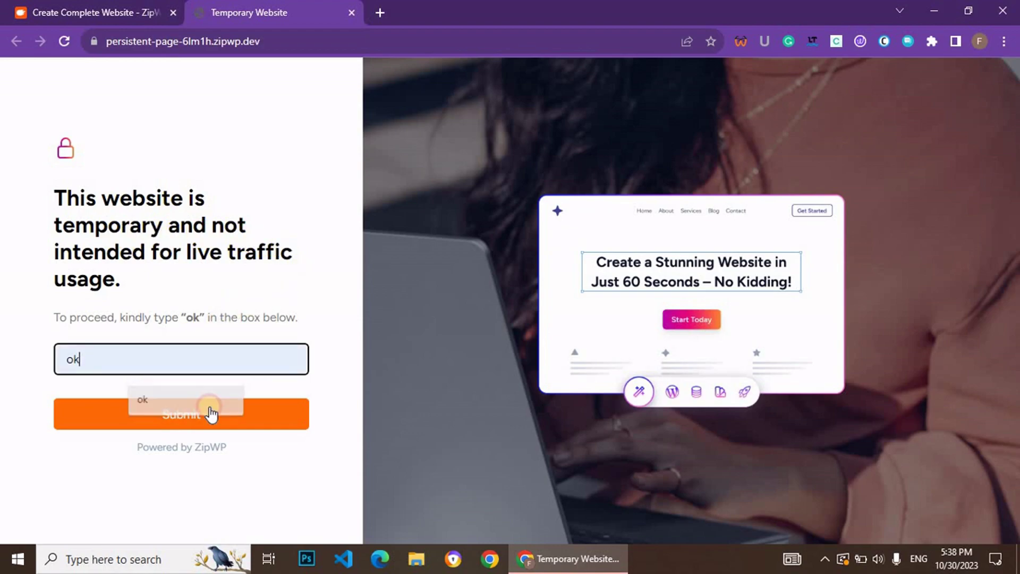
left_click(239, 414)
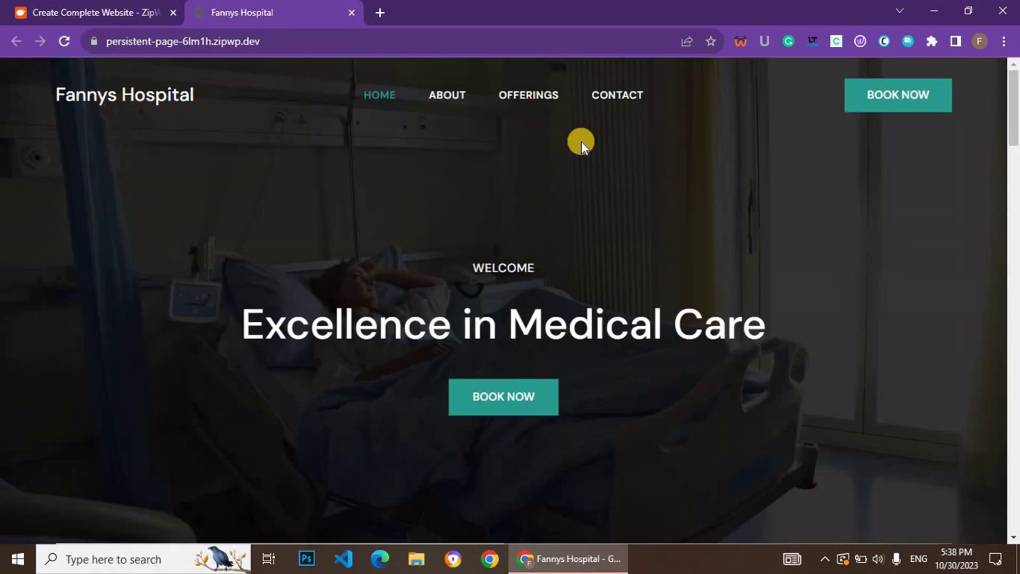
scroll(818, 250, "down", 4)
scroll(818, 249, "down", 3)
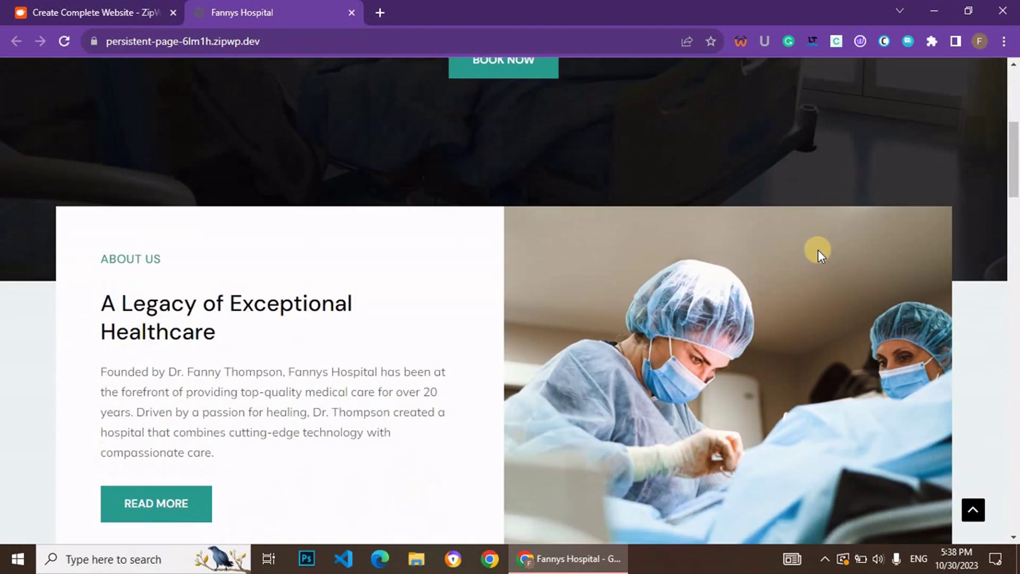
scroll(818, 250, "down", 5)
scroll(307, 298, "down", 2)
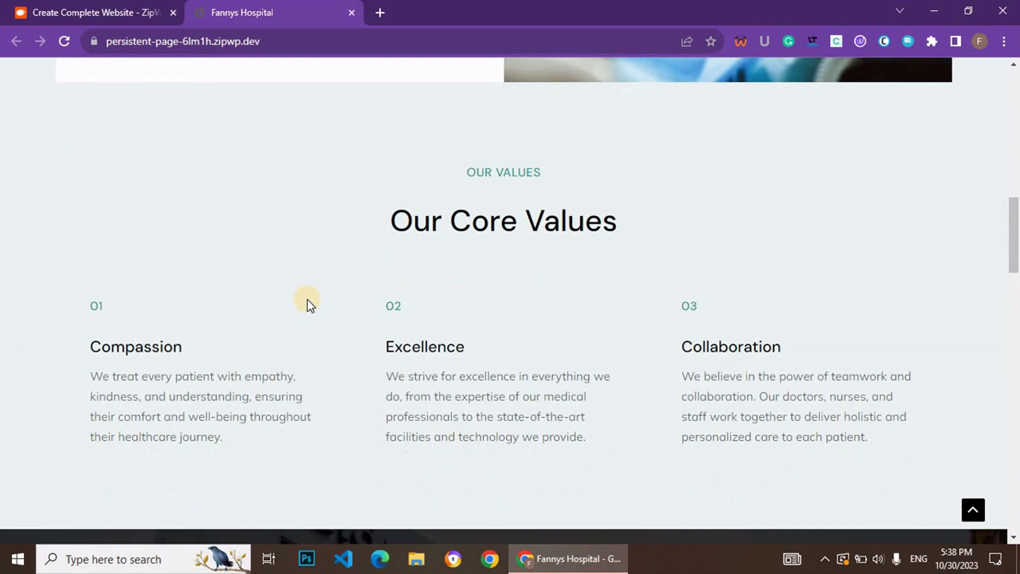
scroll(307, 299, "down", 1)
scroll(307, 299, "down", 3)
scroll(307, 299, "down", 3)
scroll(308, 299, "down", 3)
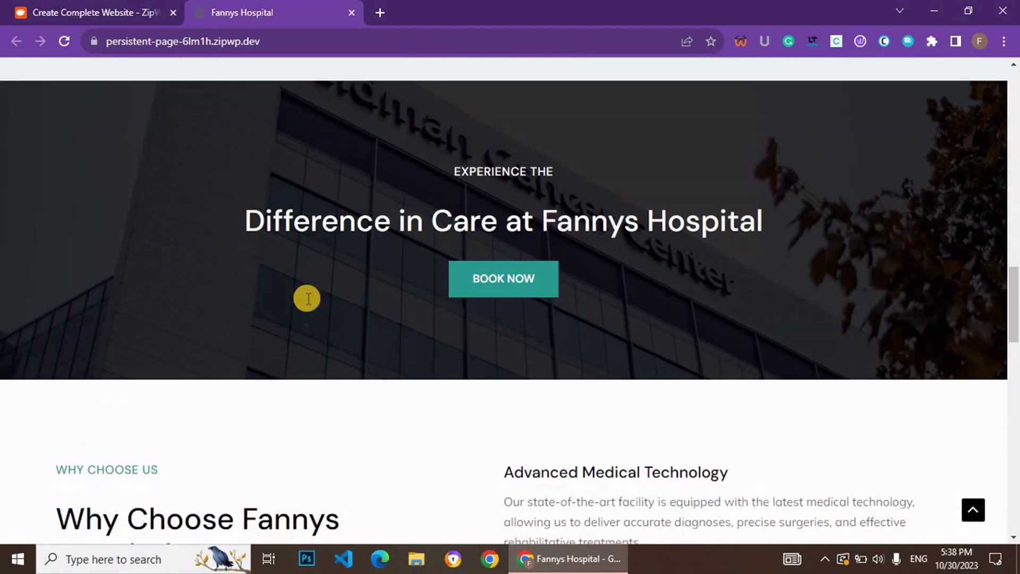
scroll(306, 299, "down", 4)
scroll(307, 299, "down", 2)
scroll(533, 329, "down", 2)
scroll(534, 328, "down", 4)
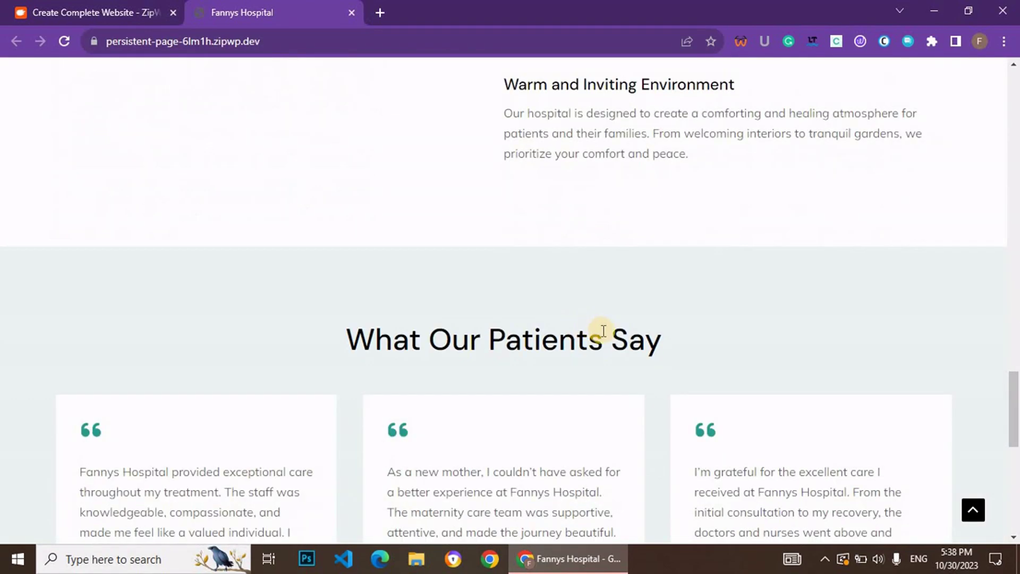
scroll(598, 332, "down", 4)
scroll(111, 247, "down", 3)
scroll(573, 214, "down", 1)
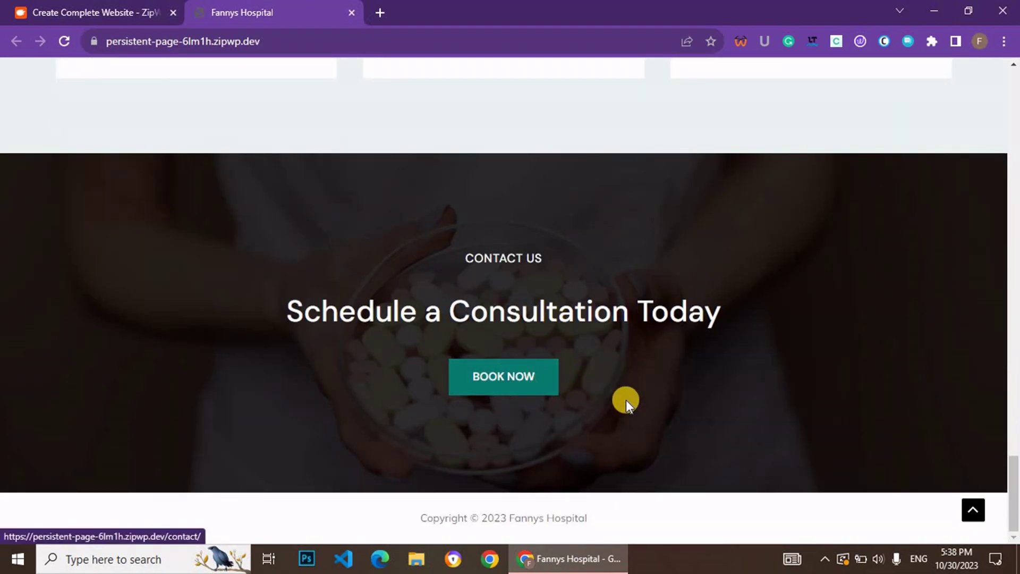
scroll(666, 326, "up", 3)
scroll(462, 152, "up", 5)
scroll(511, 166, "up", 4)
scroll(511, 166, "up", 5)
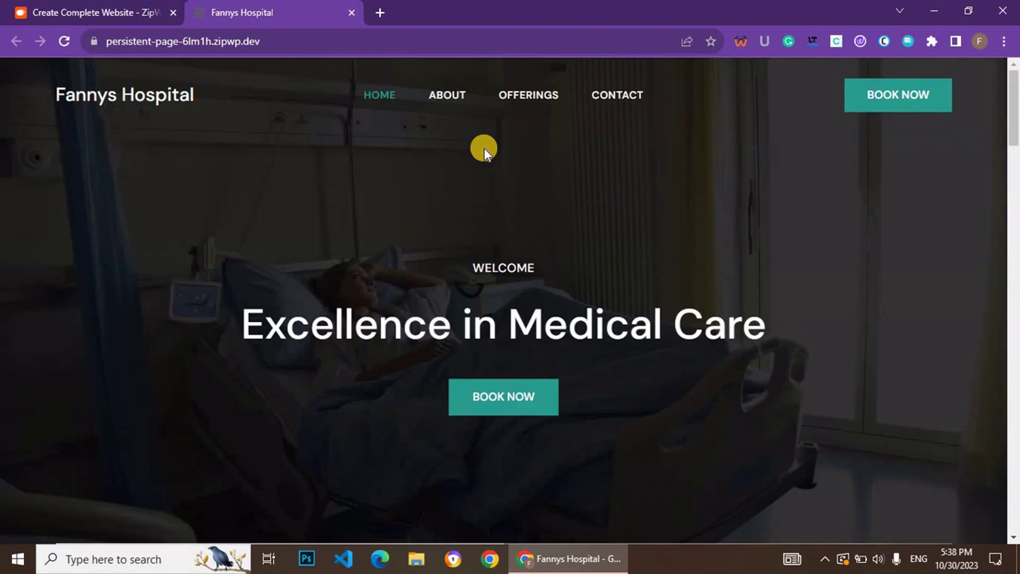
- Preview the About, Offerings and Contact pages, jumping to the contact form
left_click(443, 96)
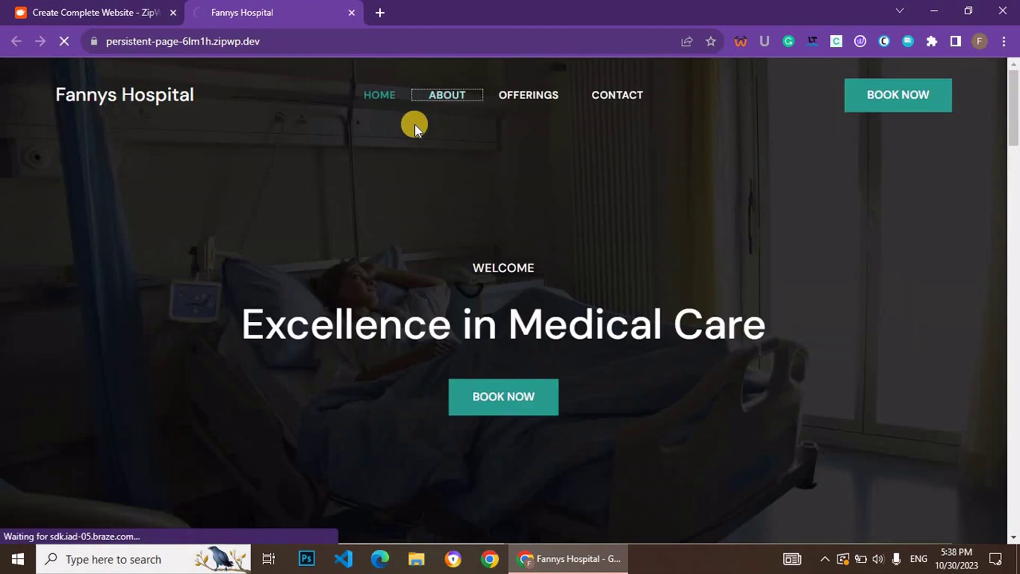
scroll(734, 245, "down", 5)
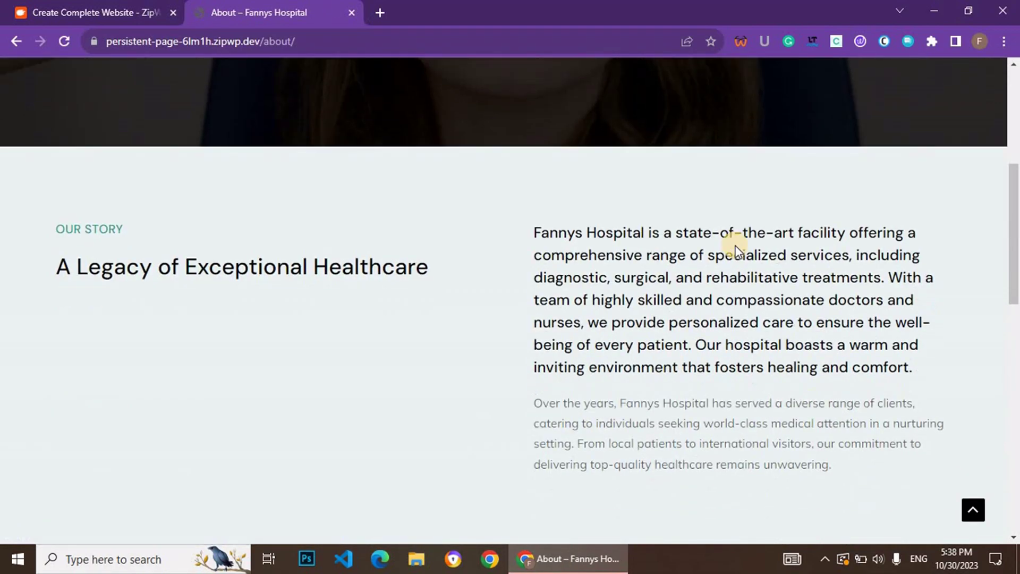
scroll(735, 245, "down", 4)
scroll(736, 245, "down", 4)
scroll(736, 244, "down", 2)
scroll(736, 244, "down", 4)
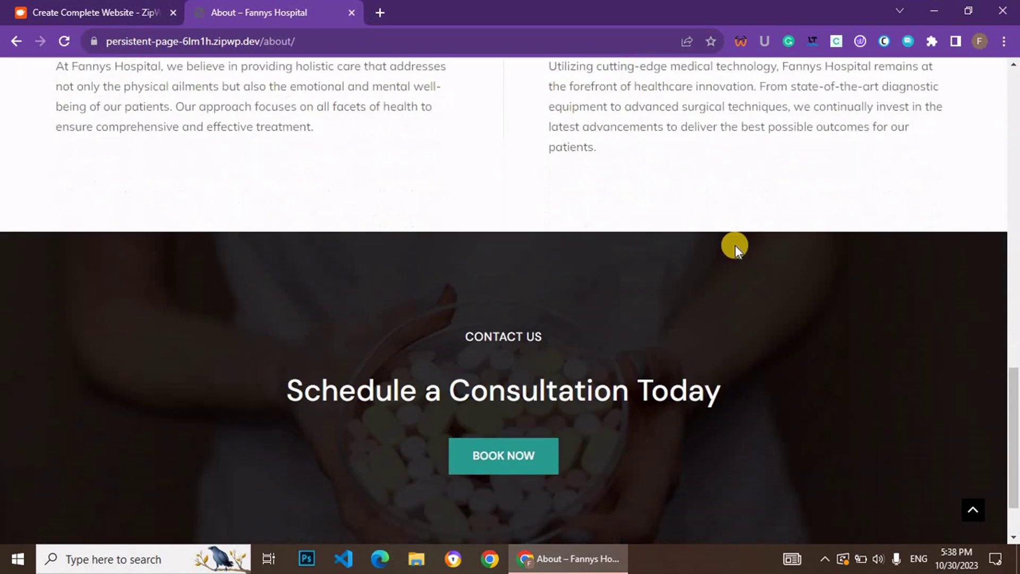
scroll(735, 245, "down", 3)
scroll(735, 244, "up", 10)
scroll(678, 155, "up", 3)
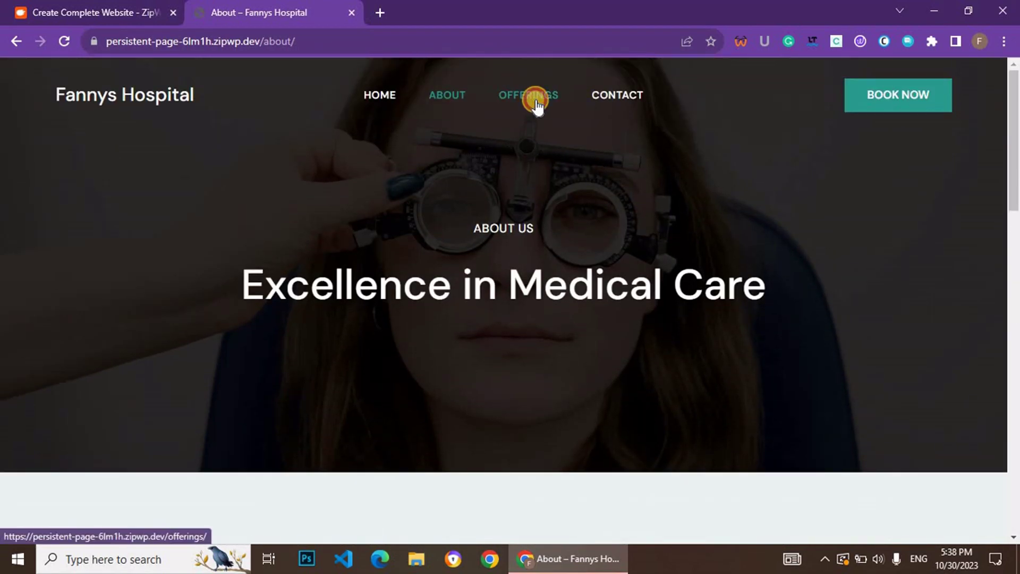
left_click(536, 97)
scroll(709, 234, "down", 4)
scroll(709, 234, "down", 2)
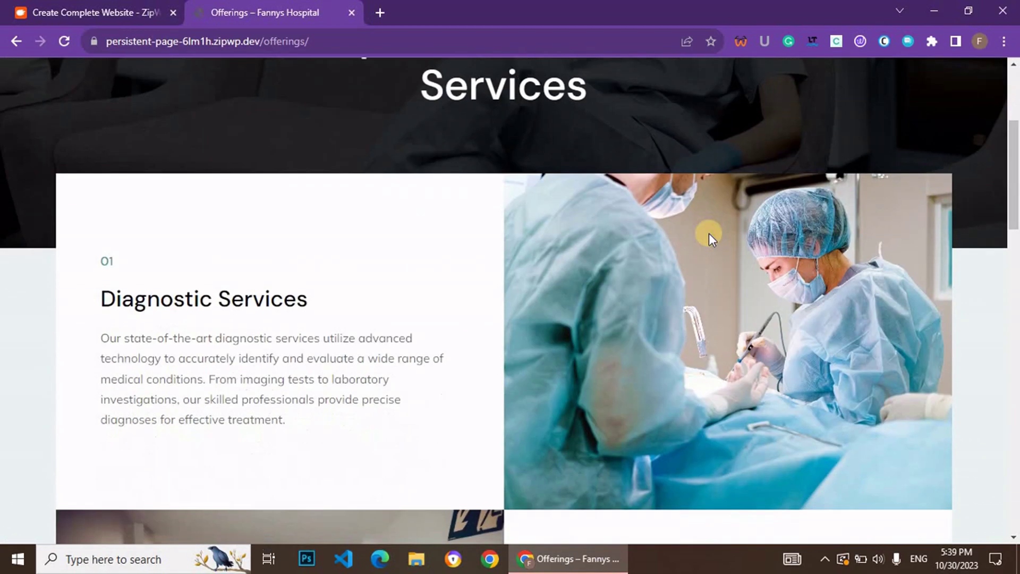
scroll(709, 234, "down", 2)
scroll(709, 234, "down", 4)
scroll(676, 252, "down", 6)
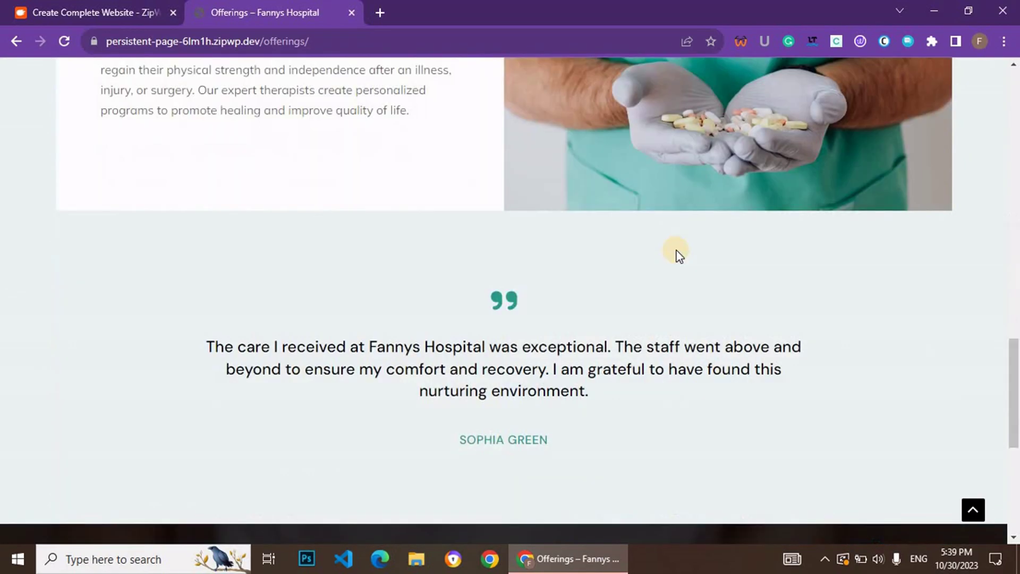
scroll(679, 253, "down", 4)
scroll(788, 274, "down", 2)
scroll(788, 274, "up", 4)
scroll(459, 151, "up", 6)
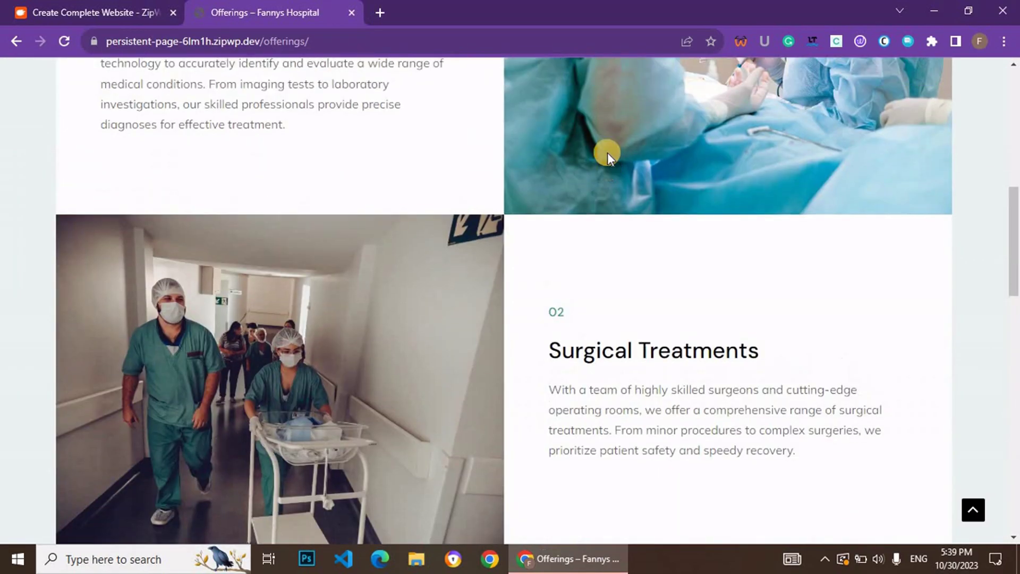
scroll(607, 152, "up", 8)
left_click(615, 95)
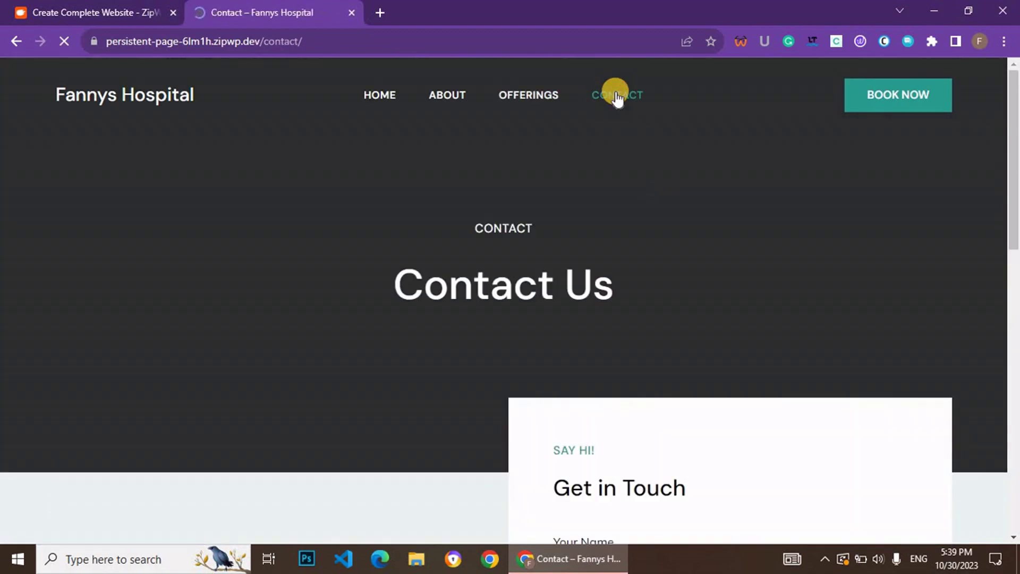
scroll(615, 94, "down", 3)
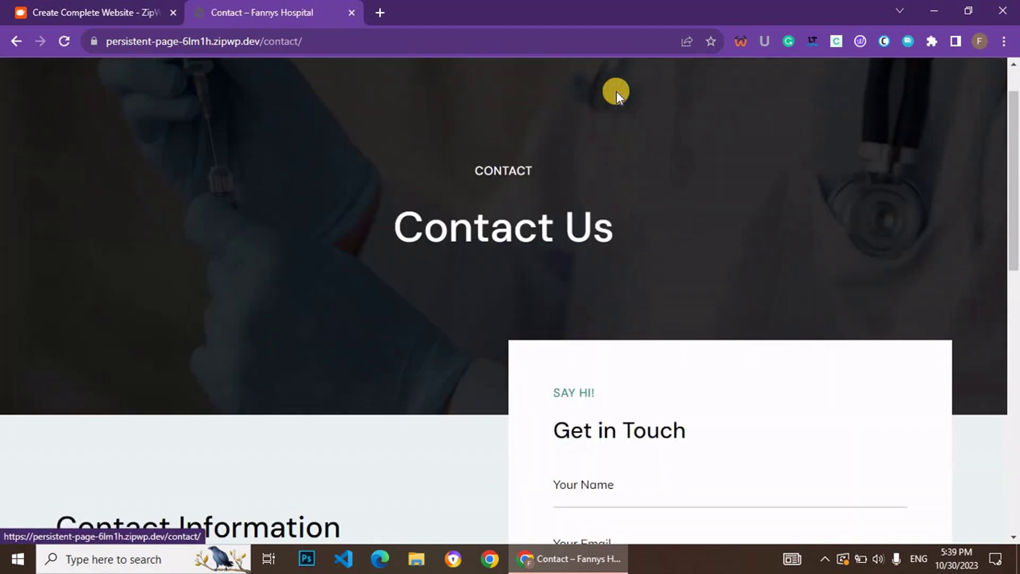
scroll(616, 103, "down", 6)
scroll(291, 151, "up", 1)
scroll(554, 232, "down", 3)
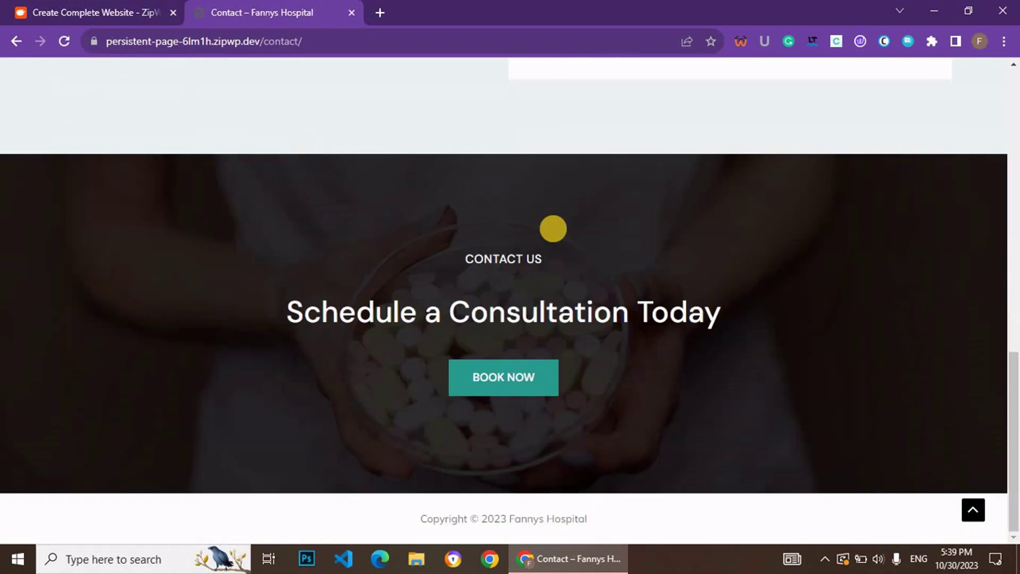
scroll(667, 238, "up", 5)
scroll(667, 239, "up", 6)
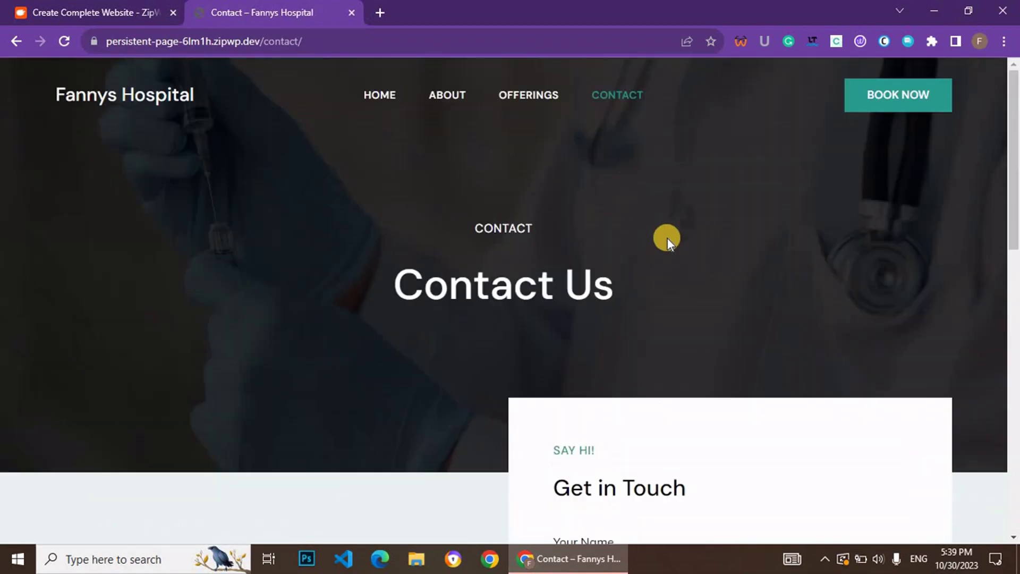
left_click(915, 104)
scroll(641, 269, "down", 2)
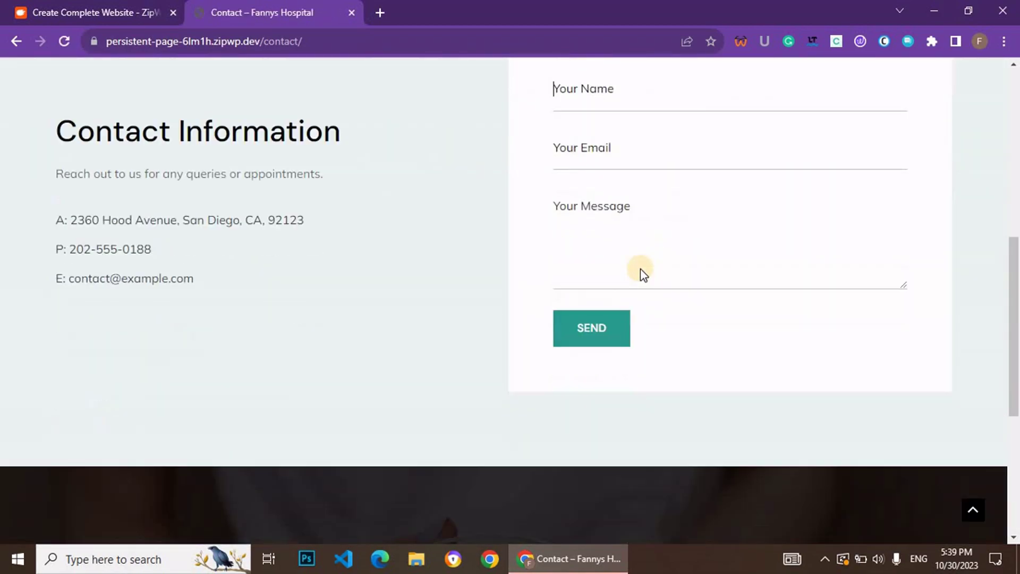
scroll(641, 269, "up", 8)
- In the customizer, try the orange and teal palettes, then save the blue palette
left_click(96, 12)
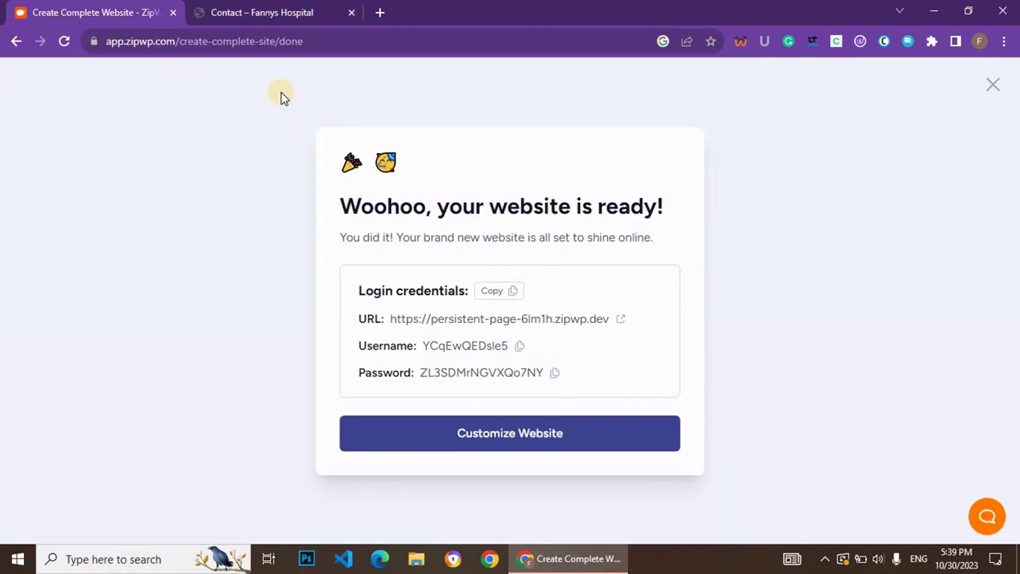
left_click(515, 433)
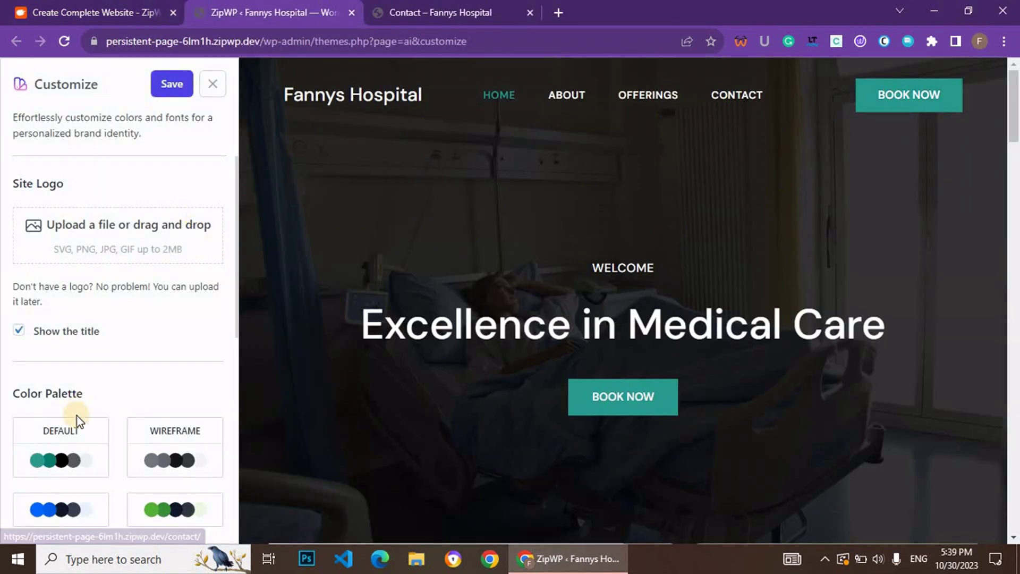
left_click(64, 506)
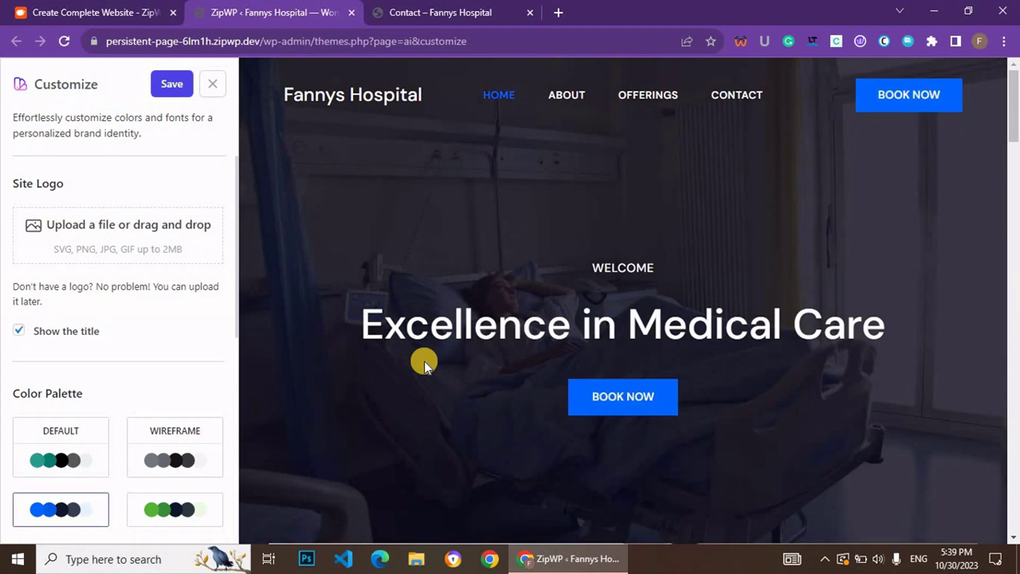
scroll(570, 259, "down", 8)
scroll(570, 264, "down", 8)
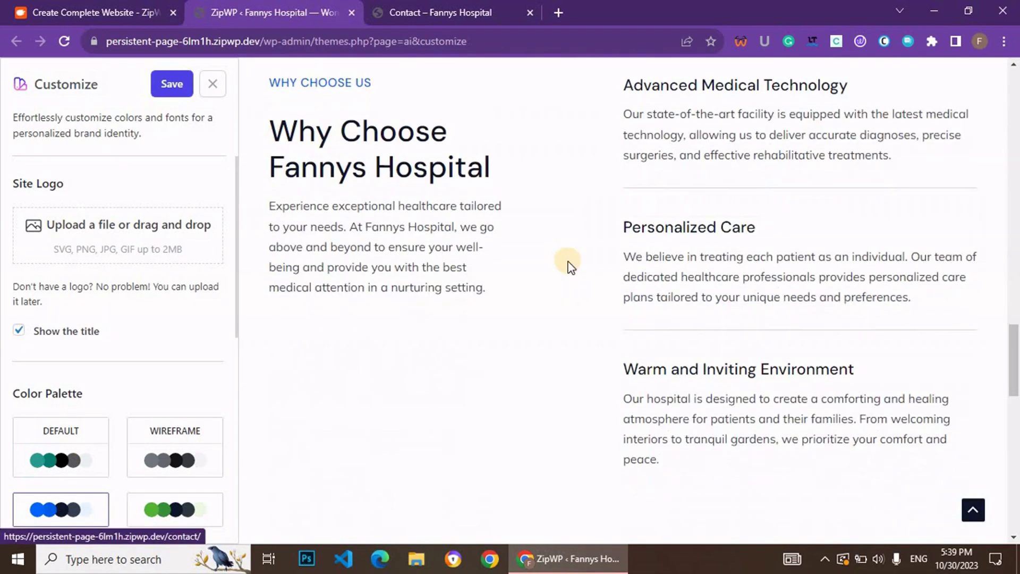
scroll(570, 263, "down", 6)
scroll(450, 280, "down", 6)
scroll(60, 398, "down", 3)
left_click(51, 390)
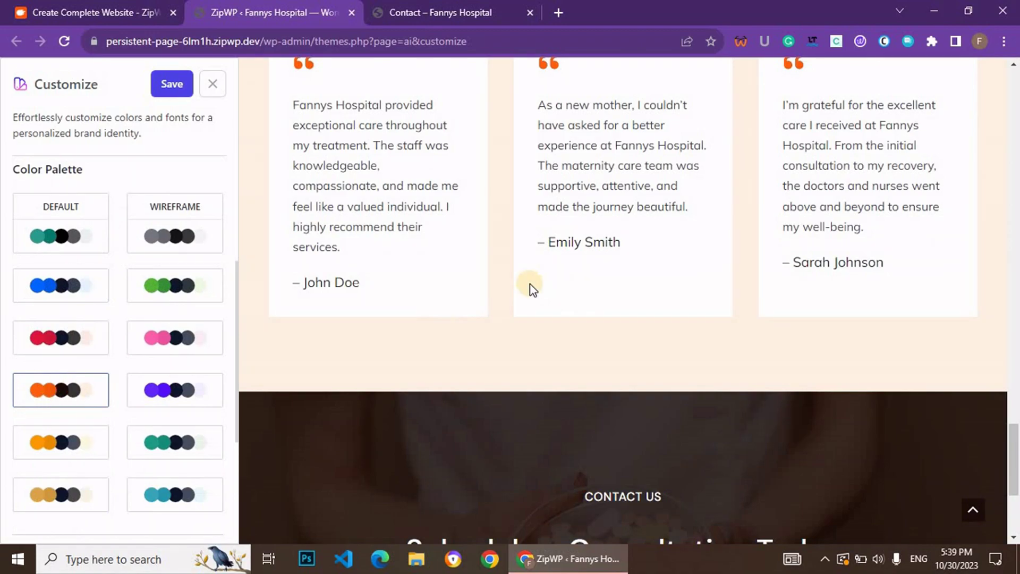
scroll(587, 254, "up", 4)
scroll(586, 254, "up", 6)
scroll(586, 254, "up", 3)
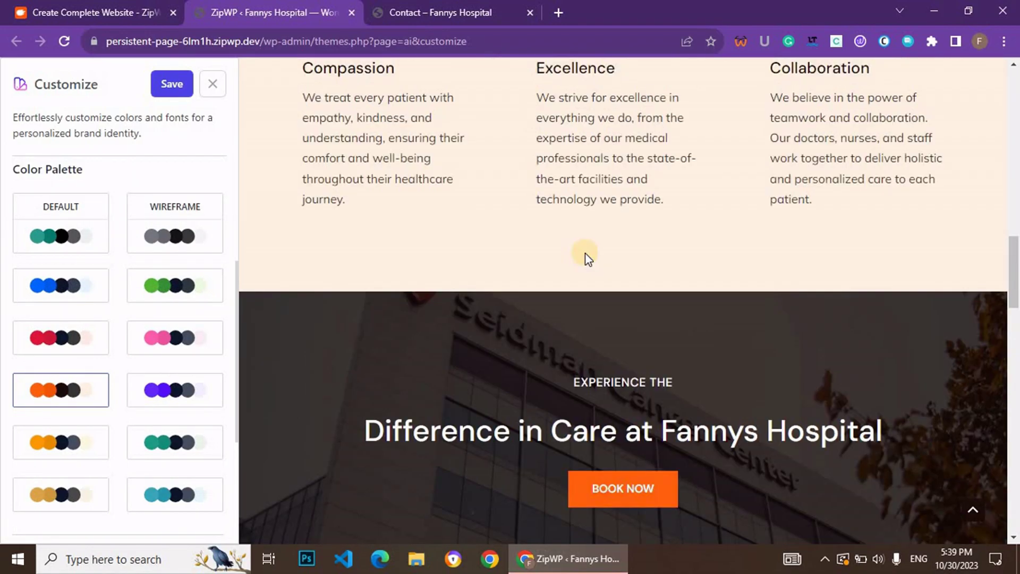
scroll(586, 254, "up", 5)
left_click(174, 495)
scroll(582, 383, "up", 8)
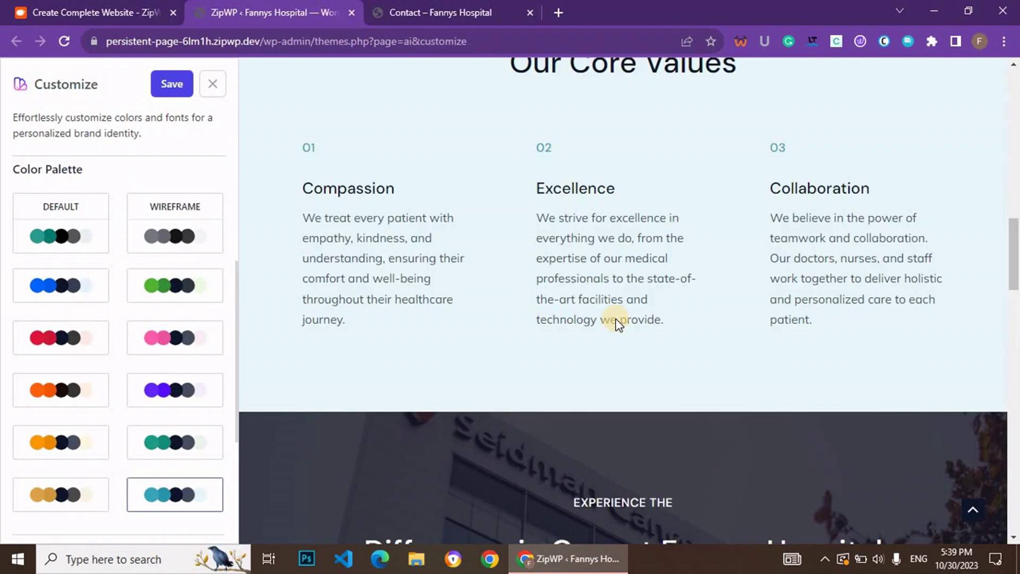
scroll(615, 322, "up", 6)
scroll(615, 323, "up", 3)
left_click(60, 285)
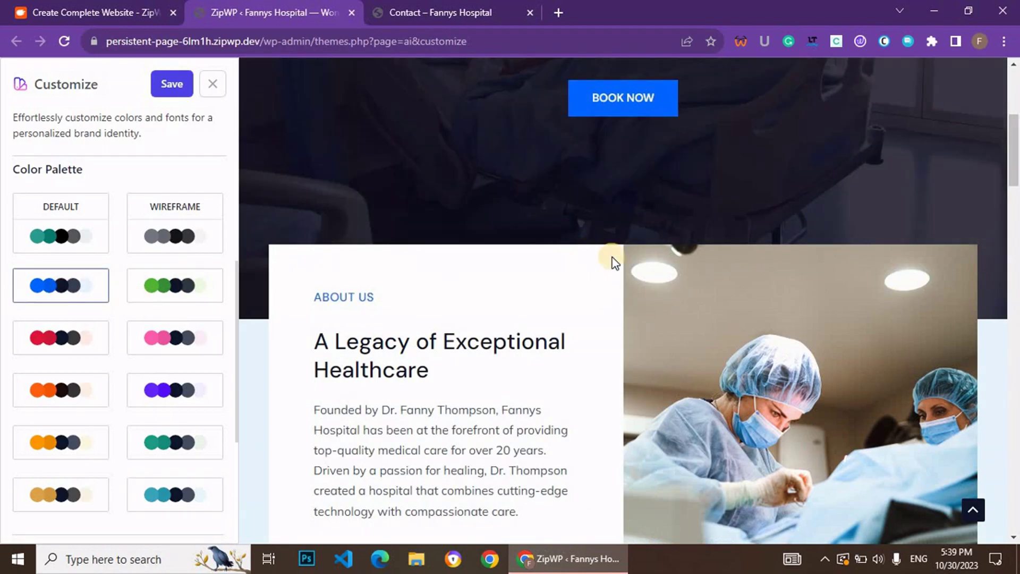
scroll(617, 262, "down", 6)
scroll(618, 261, "down", 6)
scroll(618, 262, "down", 5)
left_click(172, 84)
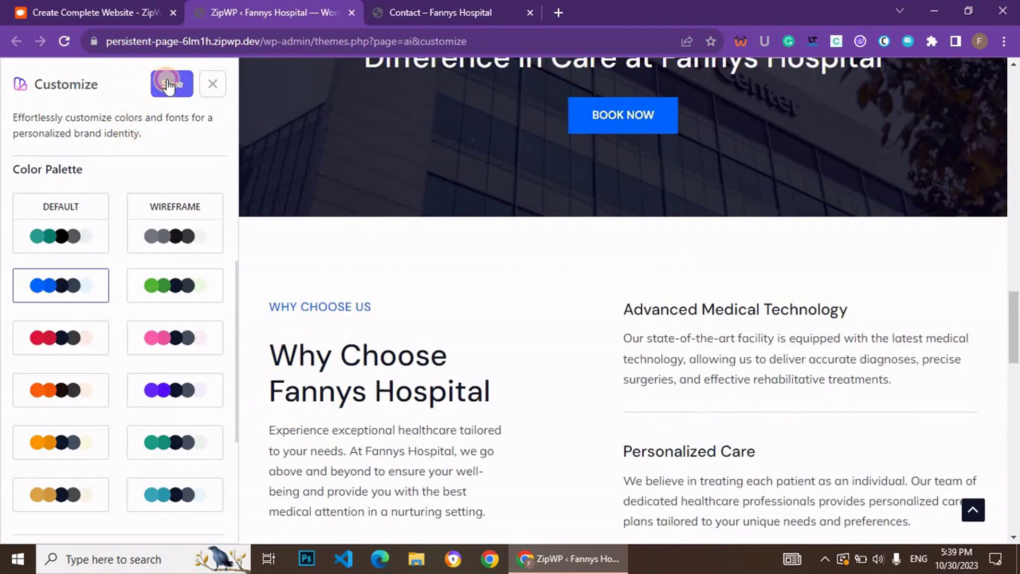
scroll(309, 141, "down", 3)
scroll(534, 232, "down", 4)
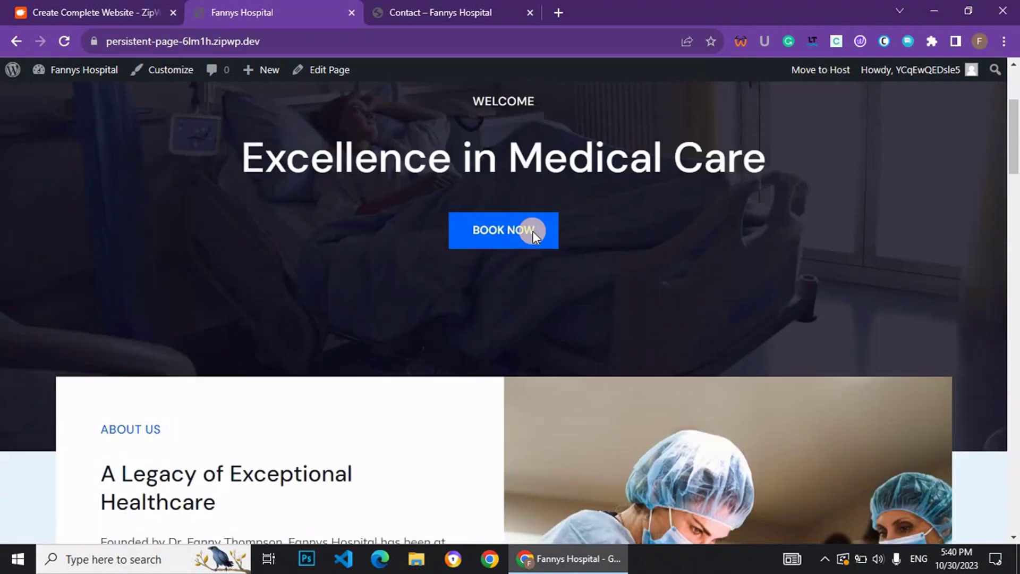
scroll(463, 196, "up", 4)
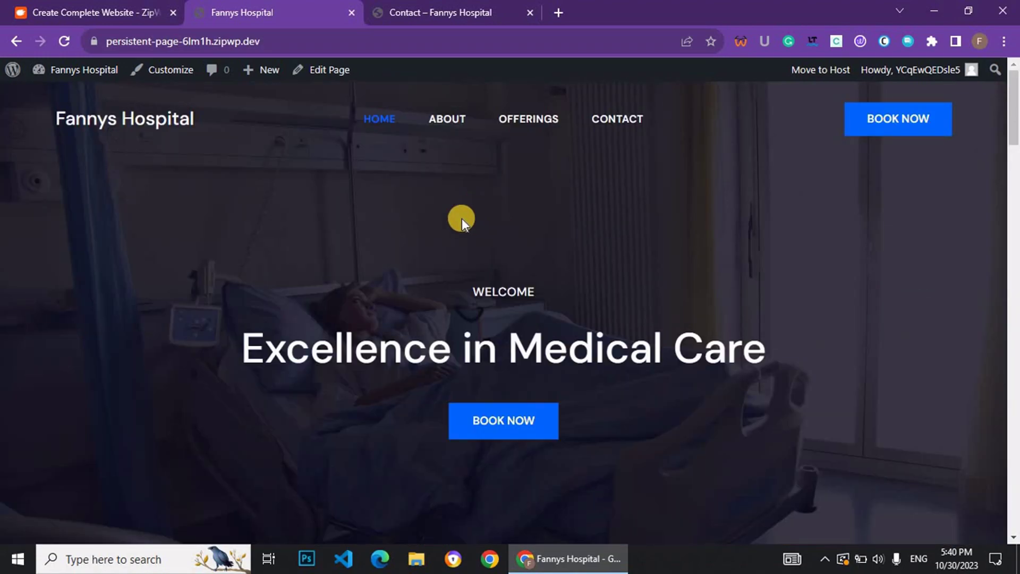
- Change the Home page heading to 'WELCOME TO FANNYS HOSPITAL' and publish the update
left_click(327, 71)
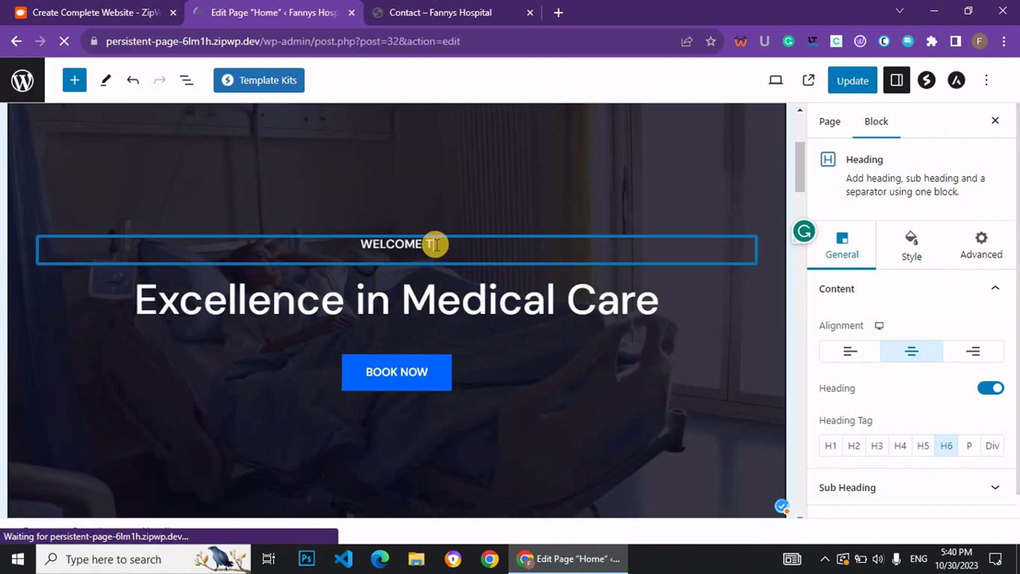
type("TO FANNYS ")
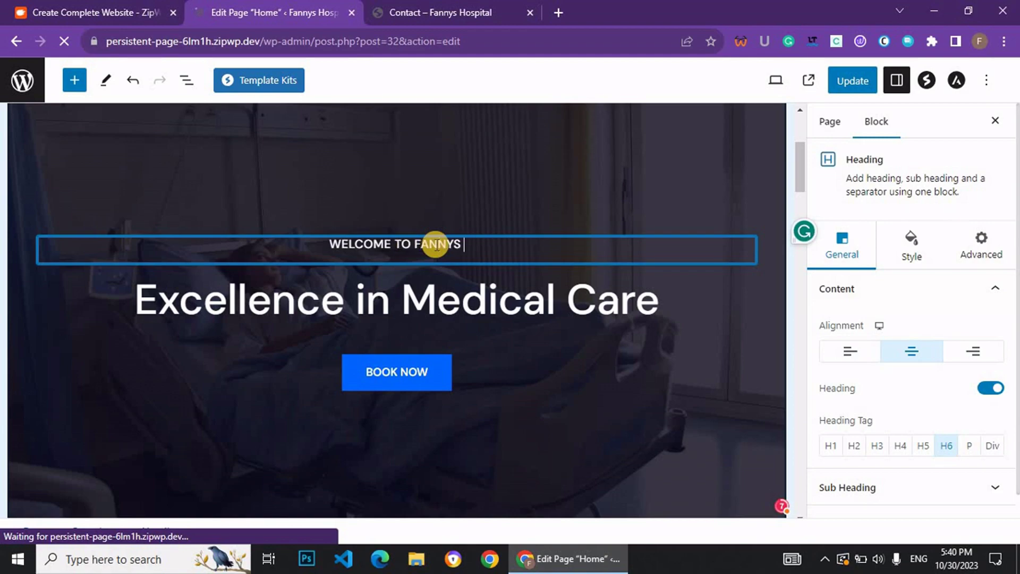
type("HOSPITAL")
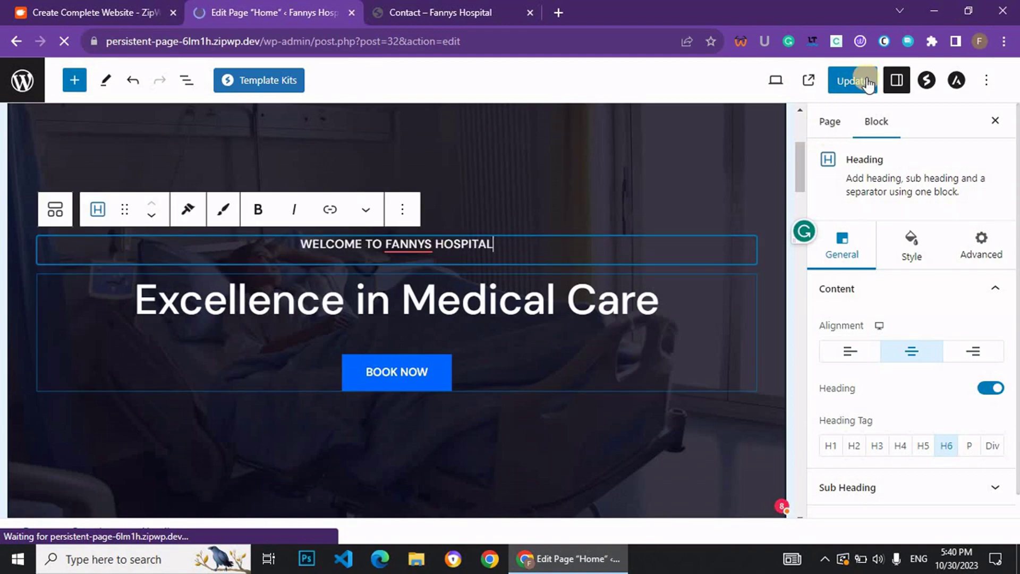
left_click(853, 80)
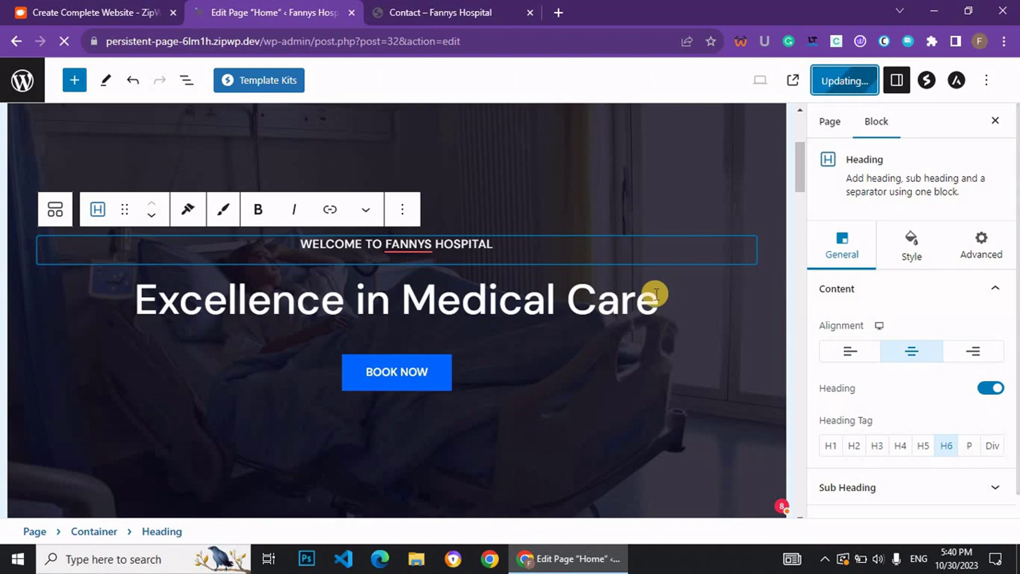
scroll(636, 305, "down", 3)
scroll(635, 305, "down", 5)
scroll(635, 308, "down", 5)
scroll(635, 308, "down", 5)
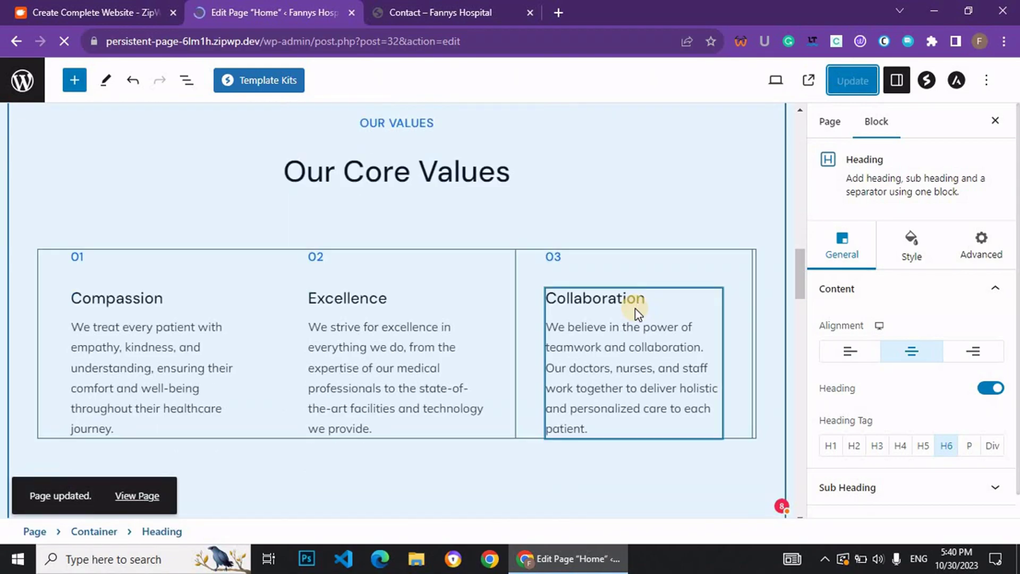
scroll(636, 308, "down", 5)
scroll(635, 308, "down", 4)
scroll(636, 309, "up", 4)
scroll(636, 309, "down", 4)
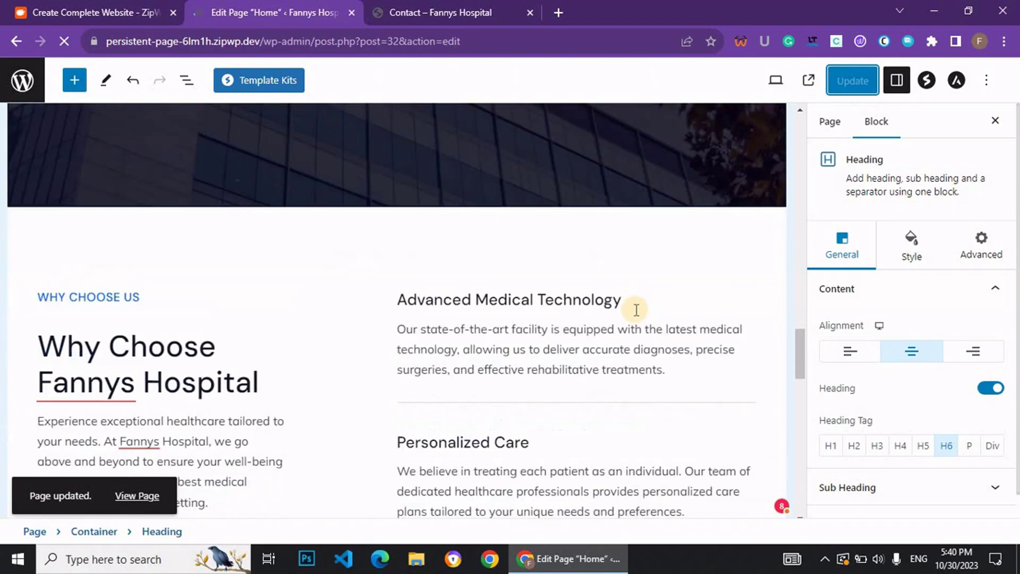
scroll(636, 310, "down", 5)
scroll(636, 310, "down", 5)
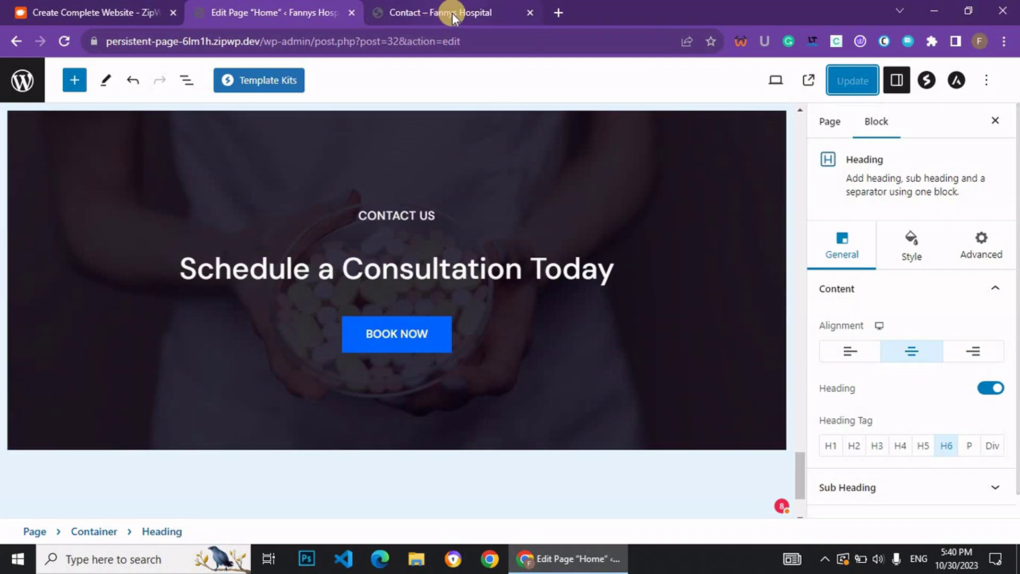
left_click(435, 13)
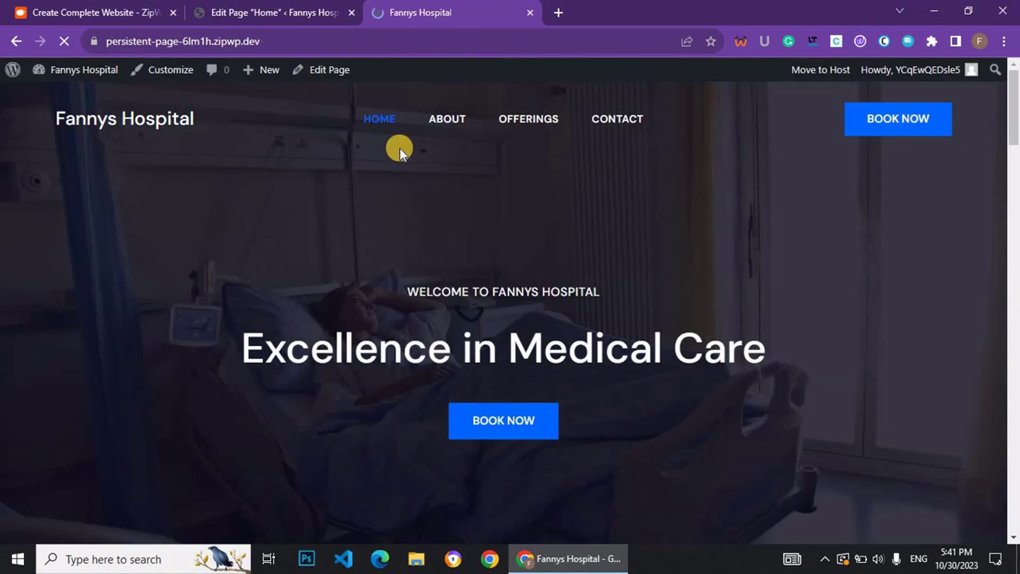
scroll(621, 280, "down", 8)
scroll(613, 275, "down", 6)
scroll(613, 275, "down", 6)
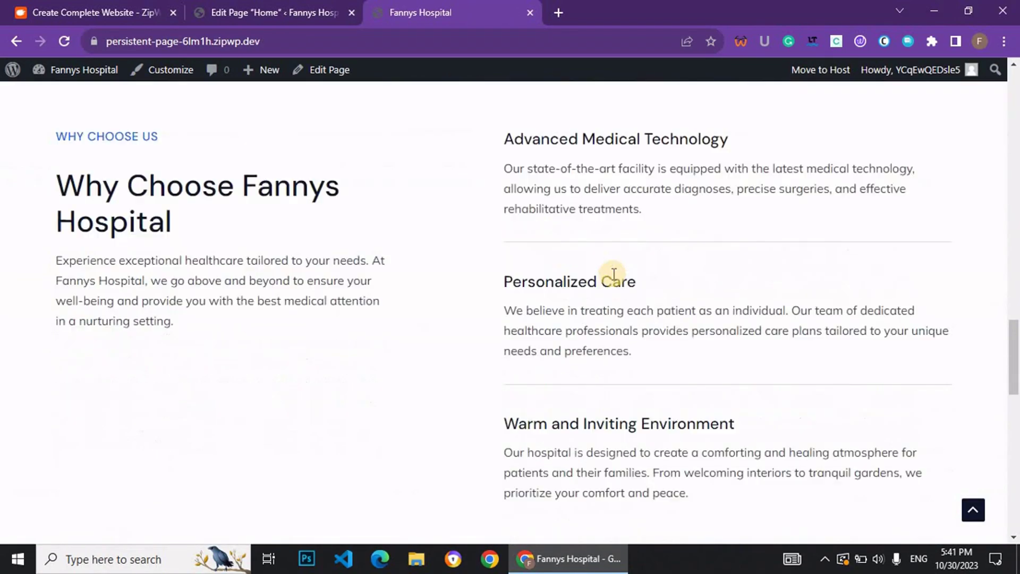
scroll(614, 274, "down", 5)
scroll(615, 275, "down", 5)
scroll(614, 274, "down", 5)
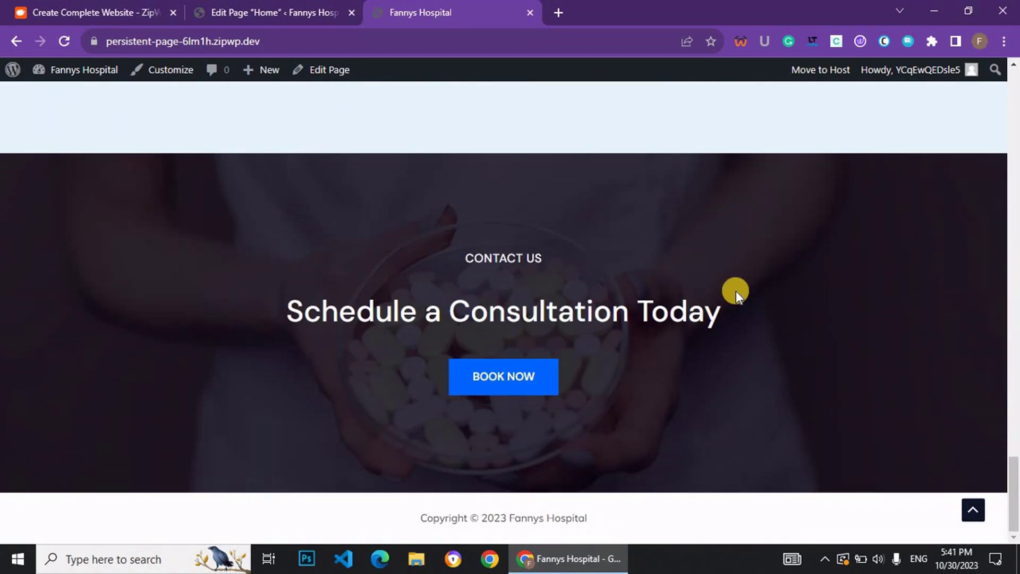
scroll(735, 291, "up", 8)
scroll(734, 287, "up", 10)
scroll(713, 257, "down", 4)
scroll(713, 256, "up", 3)
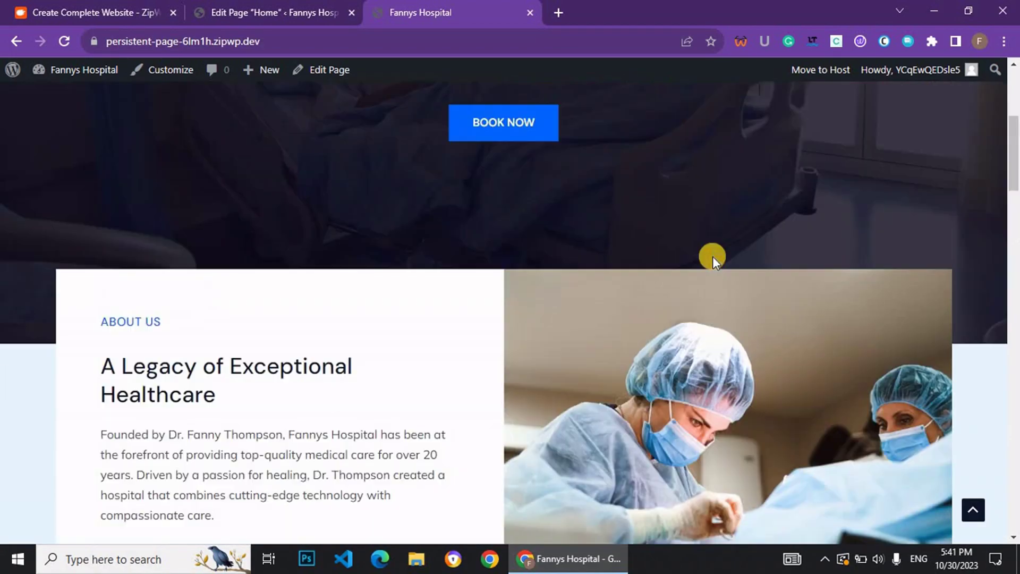
scroll(713, 256, "up", 4)
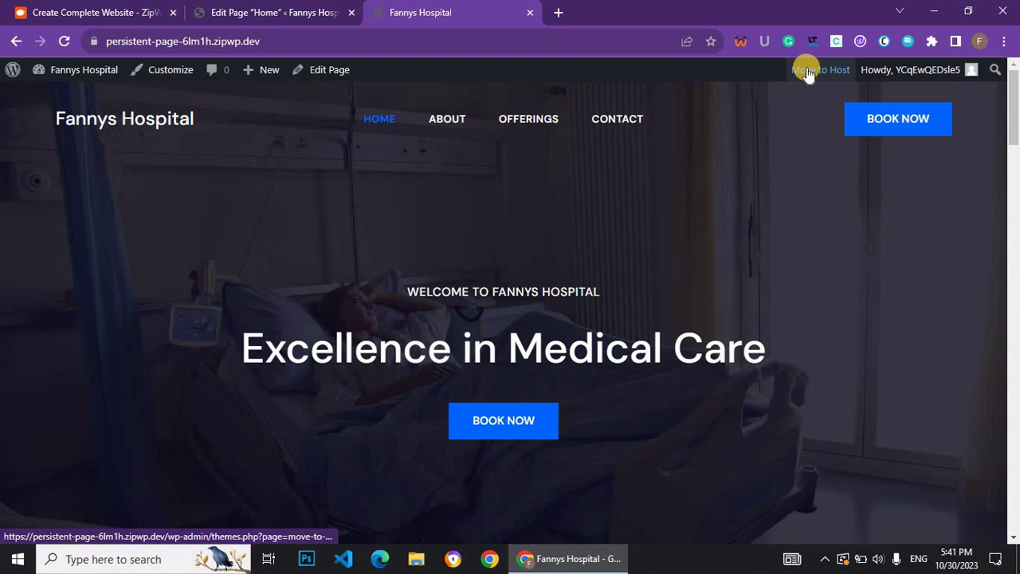
mouse_move(84, 70)
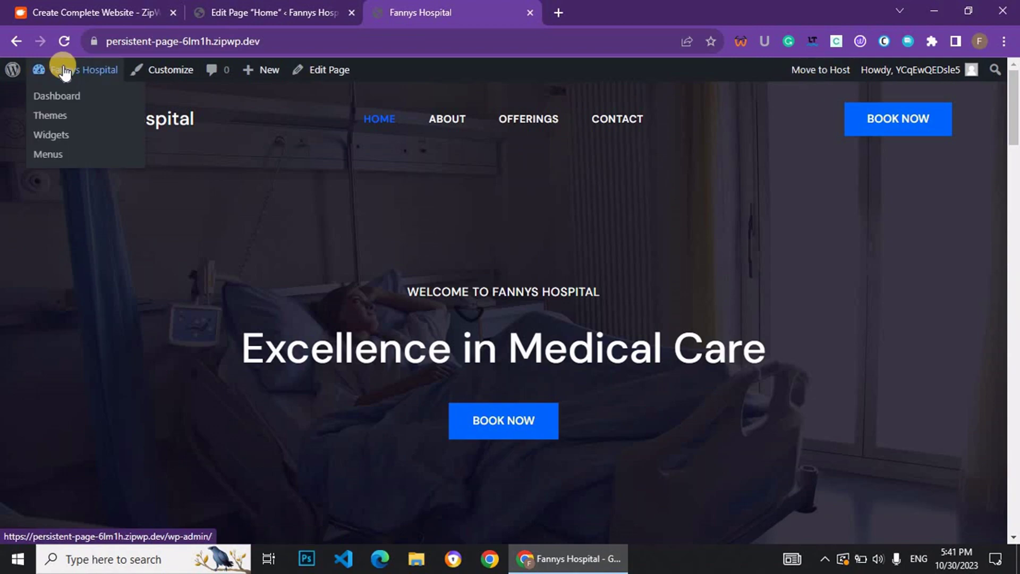
- Return to the live Fannys Hospital site and go to its WordPress Dashboard
left_click(272, 11)
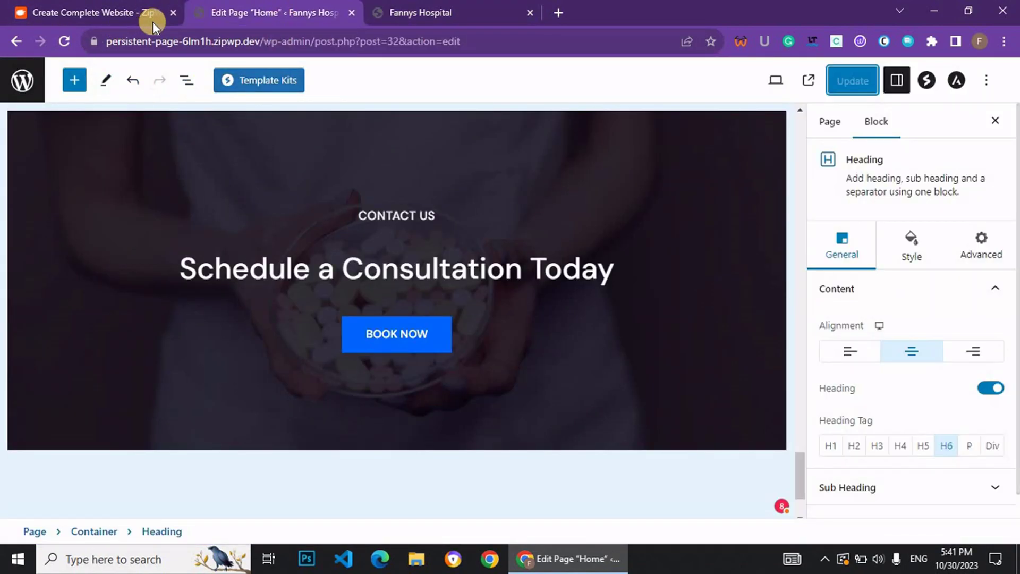
left_click(420, 11)
mouse_move(77, 69)
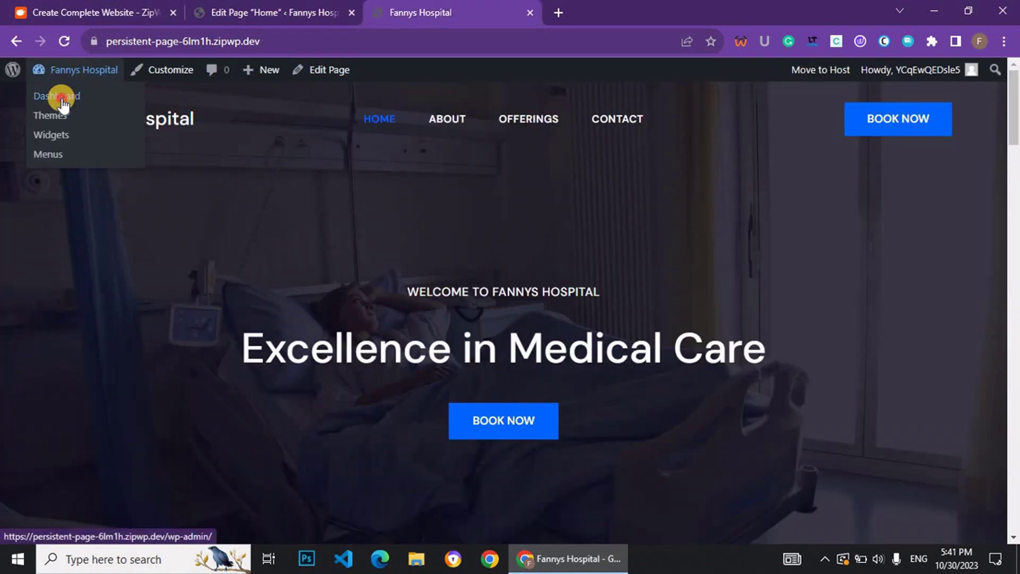
left_click(61, 98)
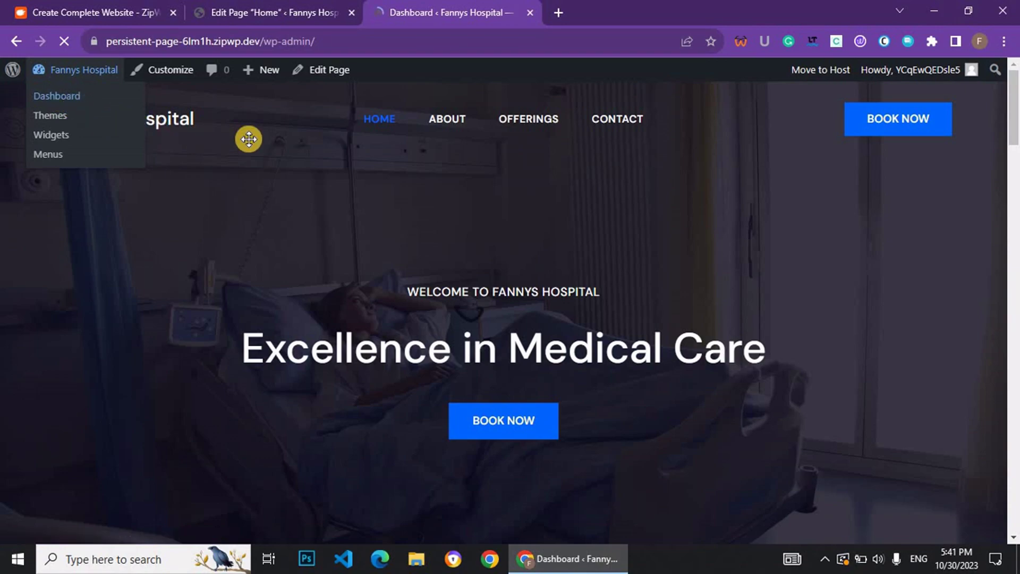
scroll(326, 191, "down", 2)
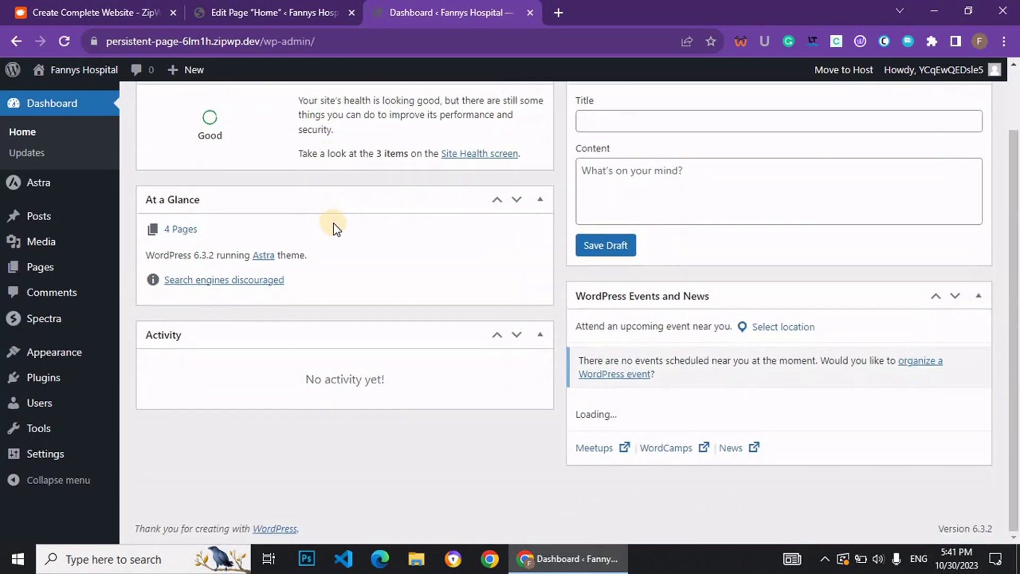
scroll(382, 263, "down", 3)
scroll(452, 303, "up", 5)
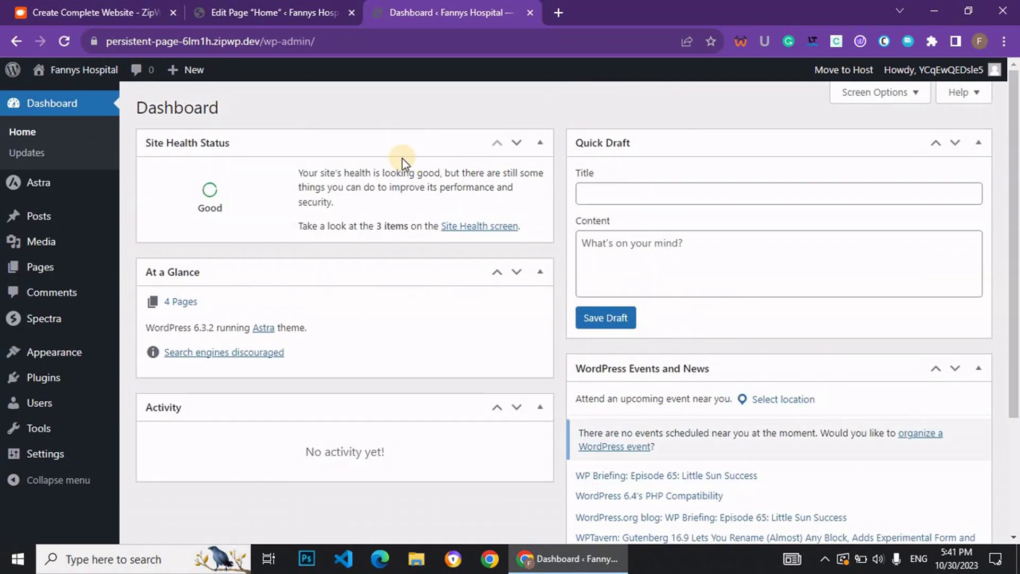